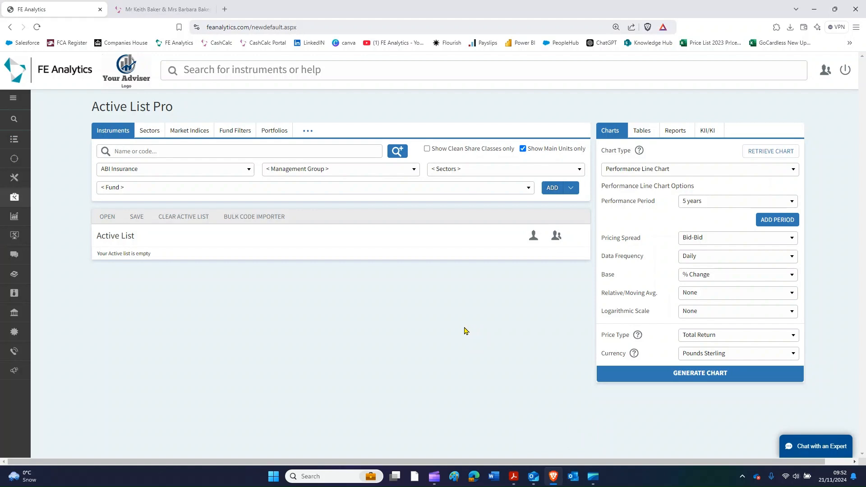
{"action": "mouse_move", "coordinate": [25, 203]}
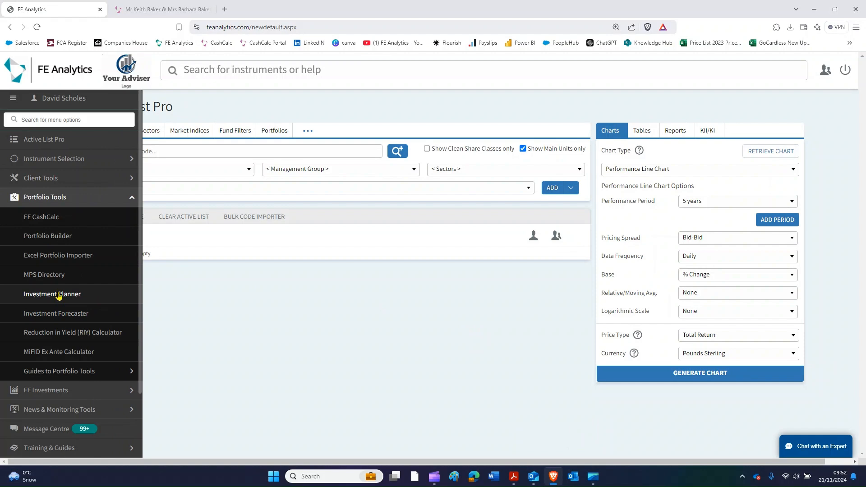
{"action": "left_click", "coordinate": [58, 294]}
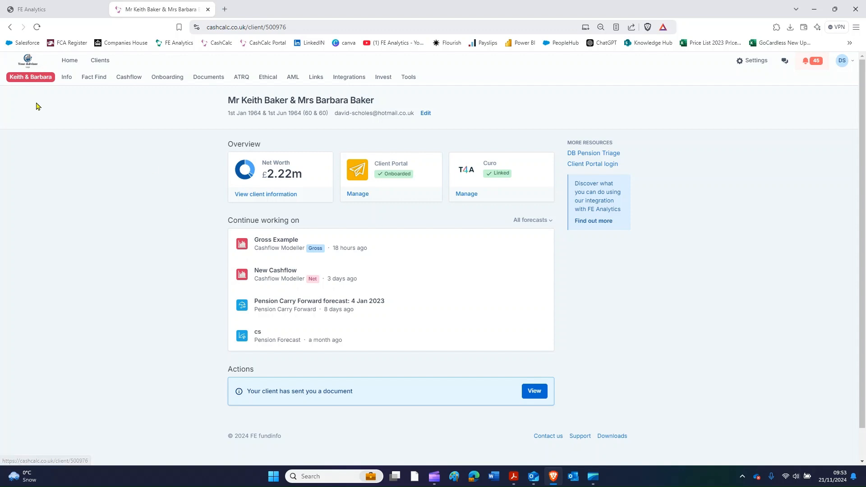
Send a new Attitude to Risk Questionnaire request to the first client, including the Capacity For Loss and Knowledge and Experience sections.
{"action": "left_click", "coordinate": [241, 83]}
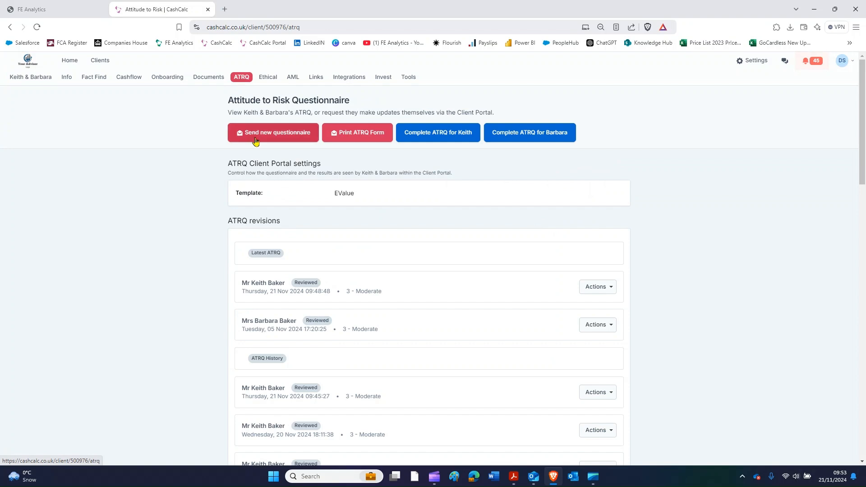
{"action": "left_click", "coordinate": [255, 137]}
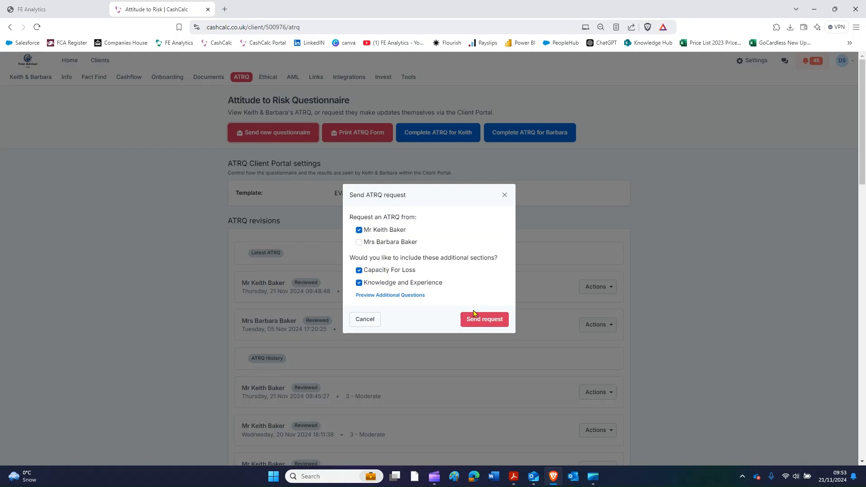
{"action": "left_click", "coordinate": [481, 322]}
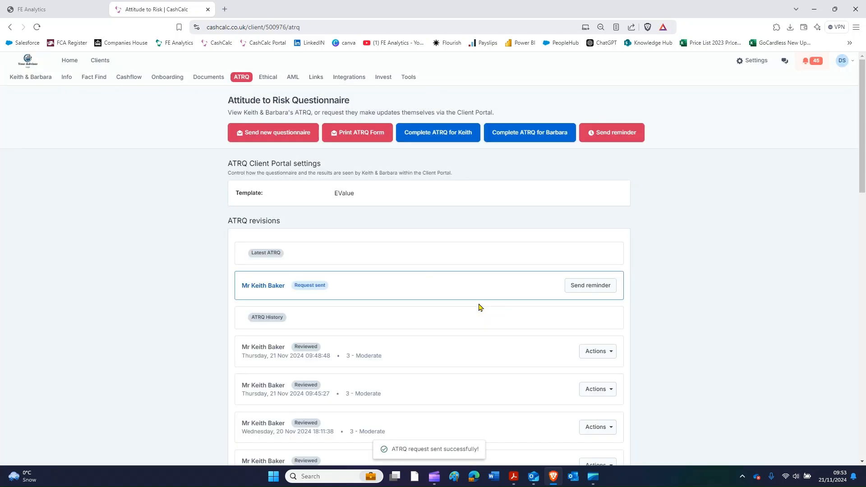
Switch to the questionnaire request email in Outlook and open the secure client portal from it.
{"action": "mouse_move", "coordinate": [534, 476]}
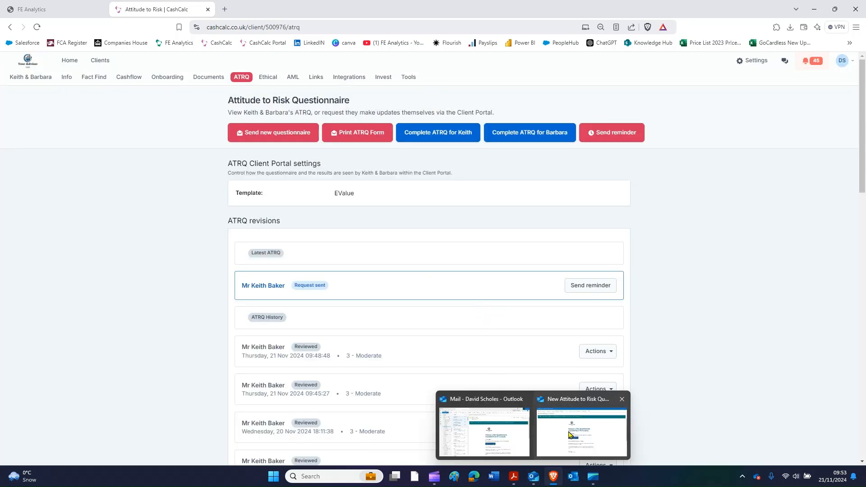
{"action": "left_click", "coordinate": [571, 434]}
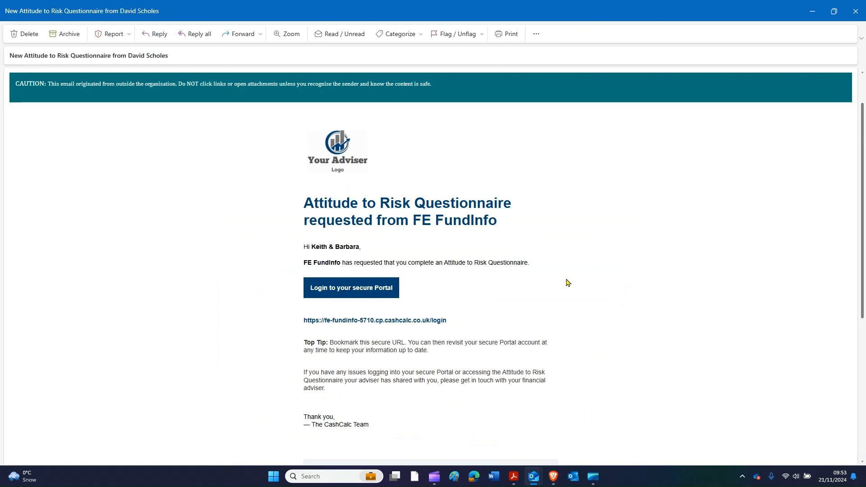
{"action": "left_click", "coordinate": [351, 289]}
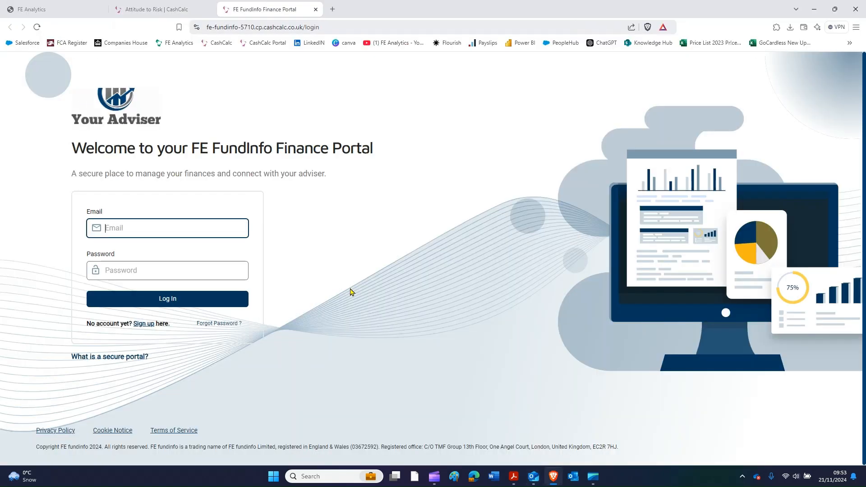
Log in to the client portal using the saved email and password.
{"action": "left_click", "coordinate": [154, 222]}
{"action": "left_click", "coordinate": [170, 251]}
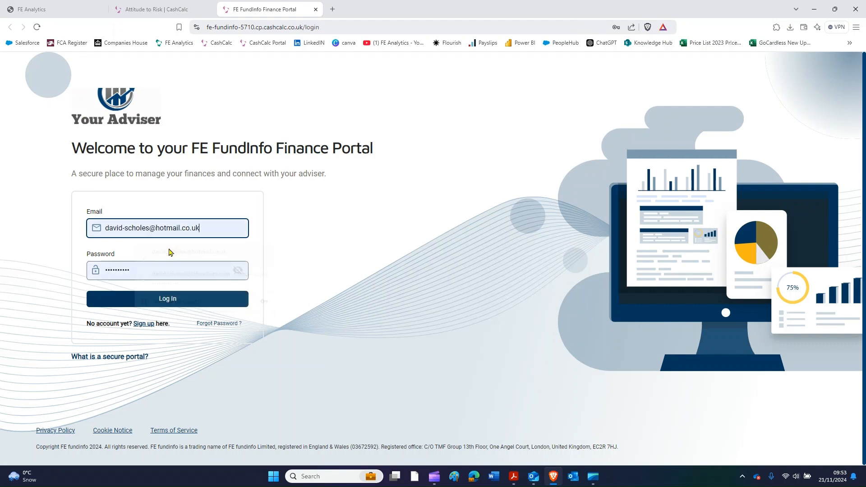
{"action": "key", "text": "Return"}
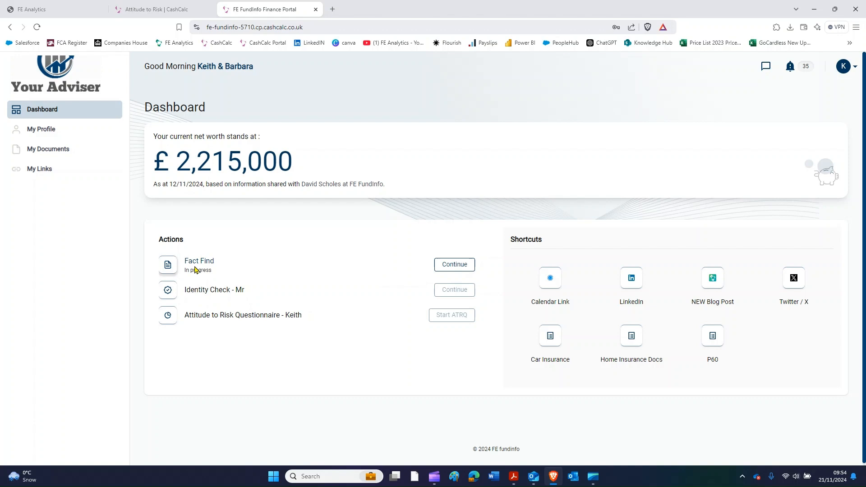
Start the client's Attitude to Risk Questionnaire and answer questions 1 to 13 with the middle option each time.
{"action": "left_click", "coordinate": [451, 316]}
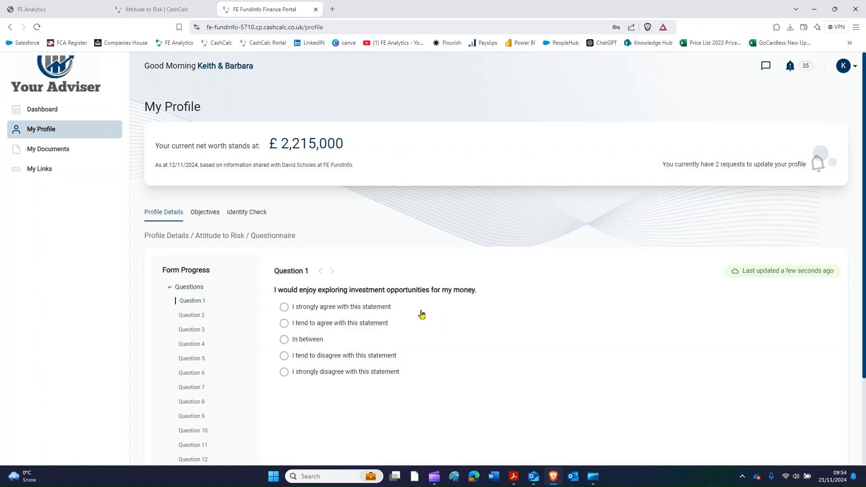
{"action": "scroll", "coordinate": [379, 308], "scroll_direction": "down", "scroll_amount": 1}
{"action": "left_click", "coordinate": [284, 295]}
{"action": "left_click", "coordinate": [284, 297]}
{"action": "left_click", "coordinate": [285, 297]}
{"action": "left_click", "coordinate": [284, 297]}
{"action": "left_click", "coordinate": [284, 297]}
{"action": "left_click", "coordinate": [285, 297]}
{"action": "left_click", "coordinate": [284, 297]}
{"action": "left_click", "coordinate": [285, 297]}
{"action": "left_click", "coordinate": [284, 297]}
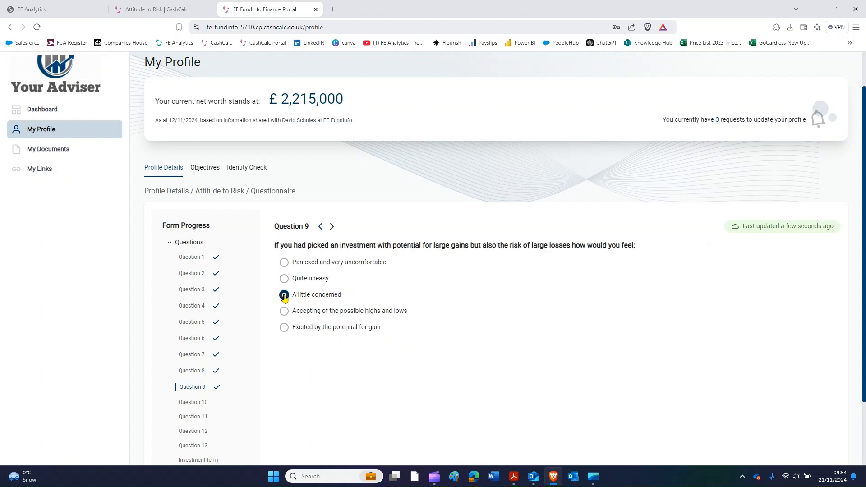
{"action": "left_click", "coordinate": [284, 297]}
{"action": "left_click", "coordinate": [284, 297]}
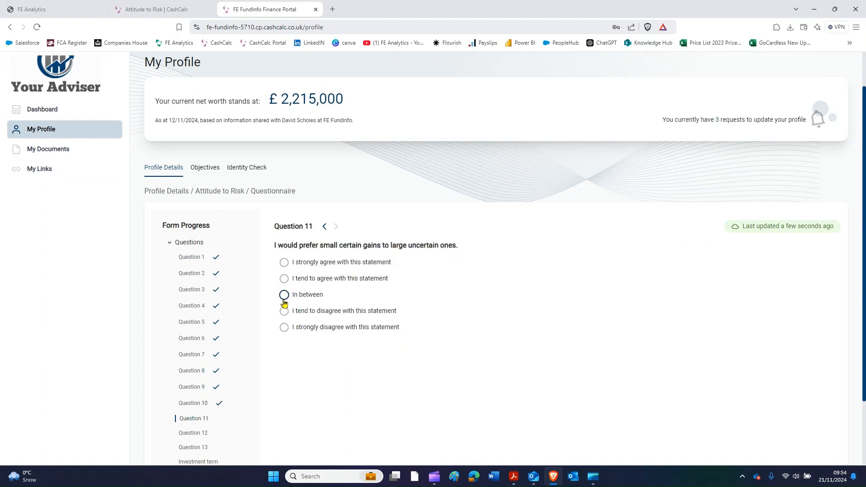
{"action": "left_click", "coordinate": [284, 297]}
{"action": "left_click", "coordinate": [285, 297]}
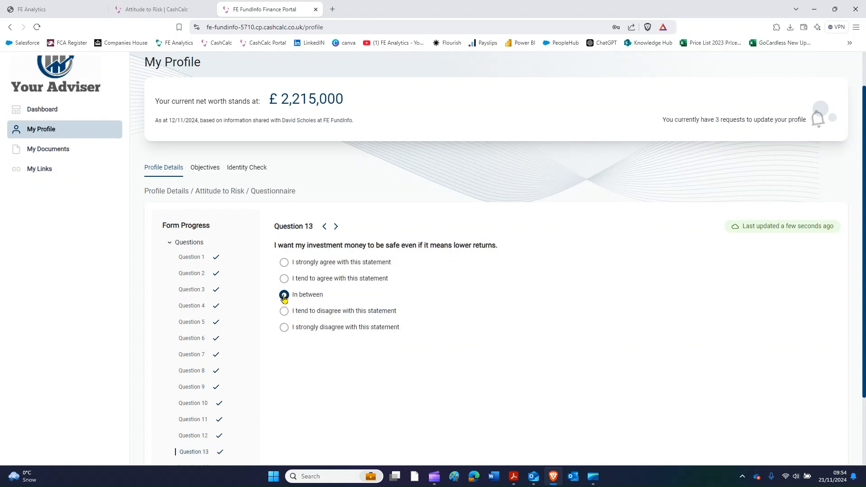
Choose Medium Term (8 - 15 Years) as the investment term and continue to the additional questions.
{"action": "left_click", "coordinate": [284, 278]}
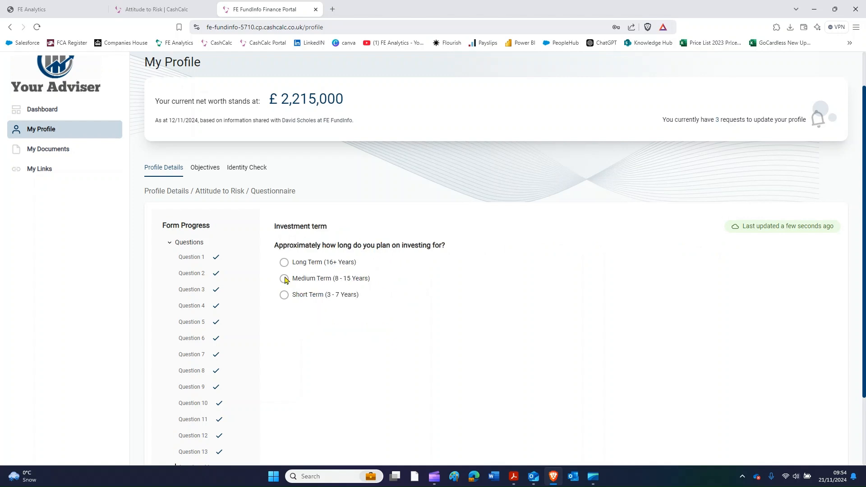
{"action": "scroll", "coordinate": [680, 306], "scroll_direction": "down", "scroll_amount": 1}
{"action": "left_click", "coordinate": [798, 458]}
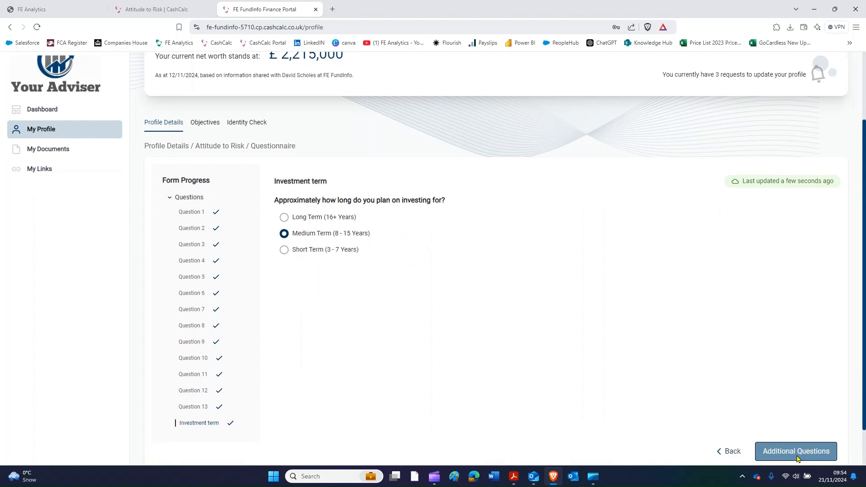
Answer Yes to Capacity For Loss questions 1 and 2, with the explanations "trhyrthrthtrh" and "rthjrhjdrhjyrhj".
{"action": "left_click", "coordinate": [184, 258]}
{"action": "left_click", "coordinate": [254, 302]}
{"action": "type", "text": "trhyrthrthtrh"}
{"action": "scroll", "coordinate": [271, 316], "scroll_direction": "down", "scroll_amount": 1}
{"action": "left_click", "coordinate": [183, 332]}
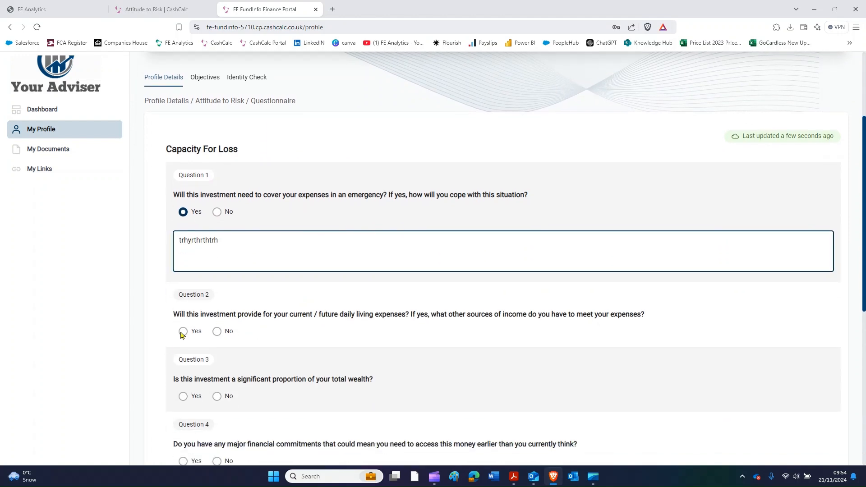
{"action": "left_click", "coordinate": [297, 374]}
{"action": "type", "text": "rthjrhjdrhjyrhj"}
{"action": "scroll", "coordinate": [316, 353], "scroll_direction": "down", "scroll_amount": 2}
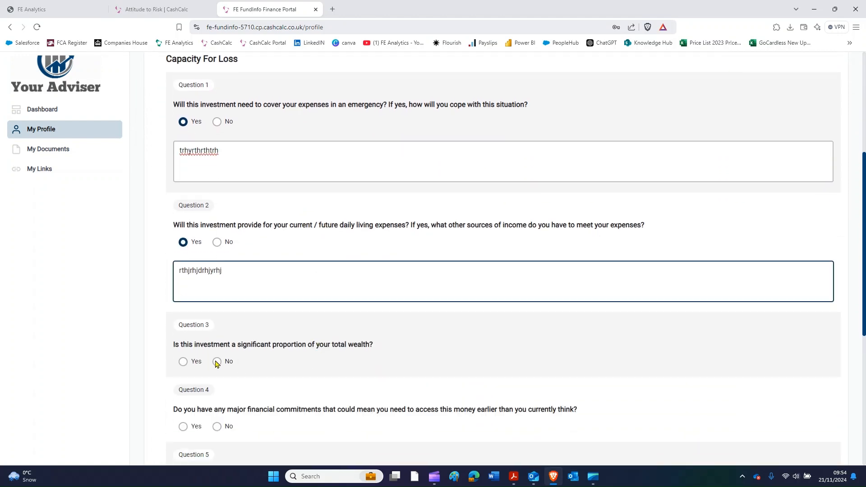
Answer No to Capacity For Loss question 3, and Yes to questions 4 and 5 with the explanations "rhjrhjrjhy" and "rjrjryjryj".
{"action": "left_click", "coordinate": [216, 364]}
{"action": "scroll", "coordinate": [256, 367], "scroll_direction": "down", "scroll_amount": 2}
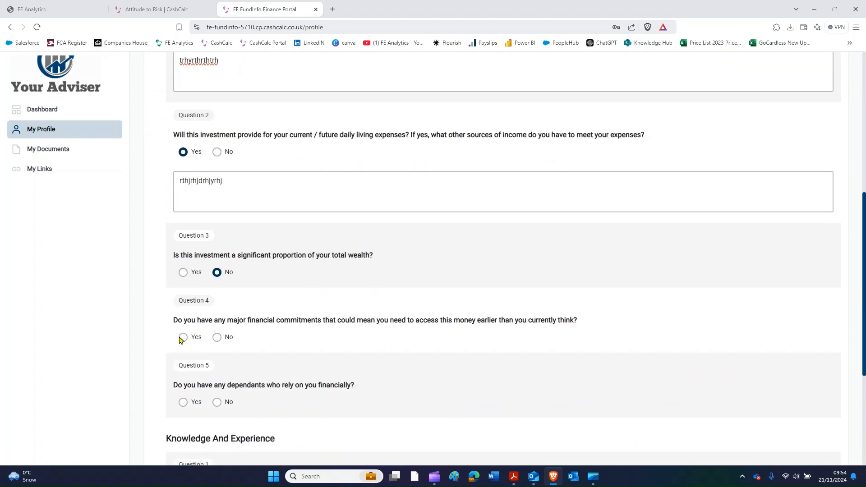
{"action": "left_click", "coordinate": [182, 337]}
{"action": "scroll", "coordinate": [290, 319], "scroll_direction": "down", "scroll_amount": 2}
{"action": "left_click", "coordinate": [269, 298]}
{"action": "type", "text": "rhjrhjrjhy"}
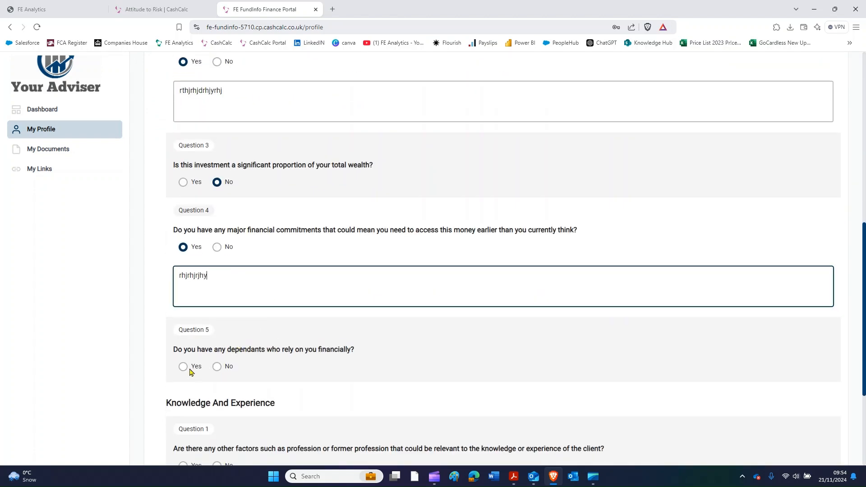
{"action": "left_click", "coordinate": [185, 367]}
{"action": "scroll", "coordinate": [230, 380], "scroll_direction": "down", "scroll_amount": 1}
{"action": "left_click", "coordinate": [246, 360]}
{"action": "type", "text": "rjrjryjryj"}
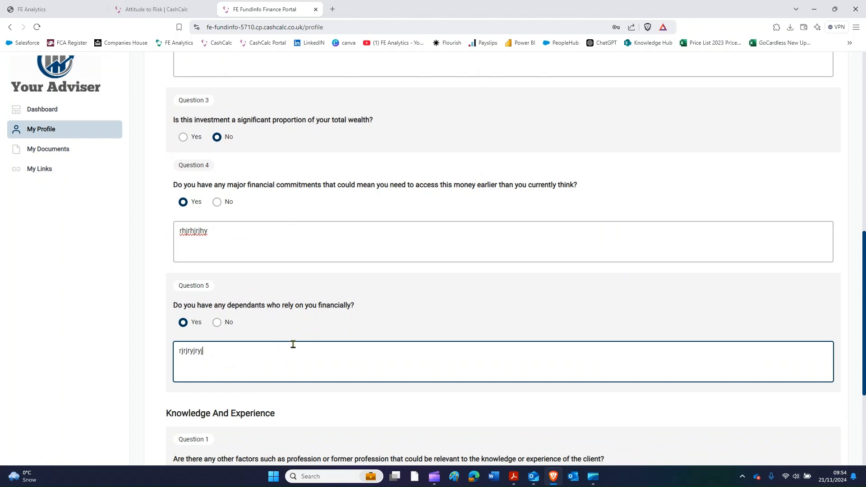
Answer No to both Knowledge and Experience questions and finish the form for review.
{"action": "scroll", "coordinate": [228, 366], "scroll_direction": "down", "scroll_amount": 3}
{"action": "left_click", "coordinate": [217, 341]}
{"action": "left_click", "coordinate": [217, 406]}
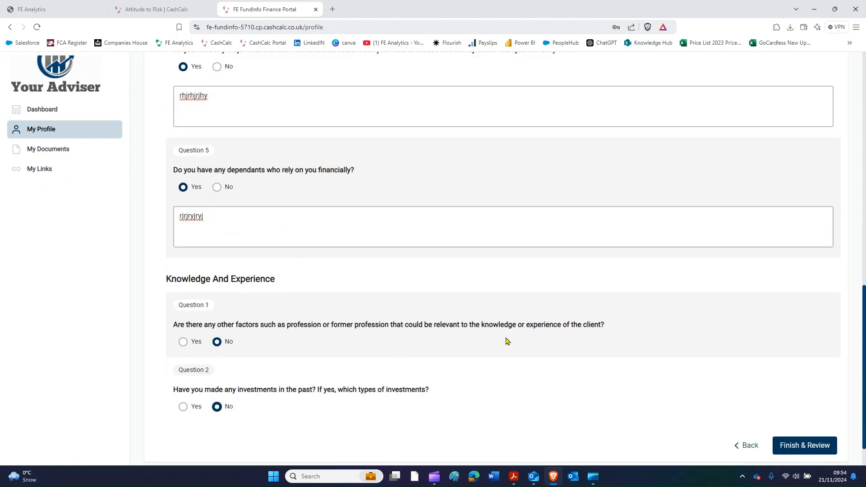
{"action": "left_click", "coordinate": [805, 451]}
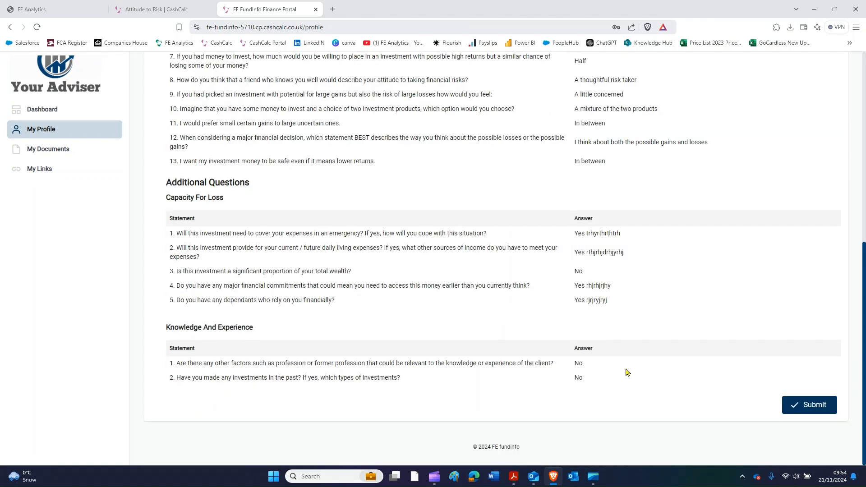
Check the summary of answers, submit the questionnaire and look over the resulting attitude to risk.
{"action": "scroll", "coordinate": [627, 373], "scroll_direction": "up", "scroll_amount": 2}
{"action": "scroll", "coordinate": [628, 373], "scroll_direction": "down", "scroll_amount": 3}
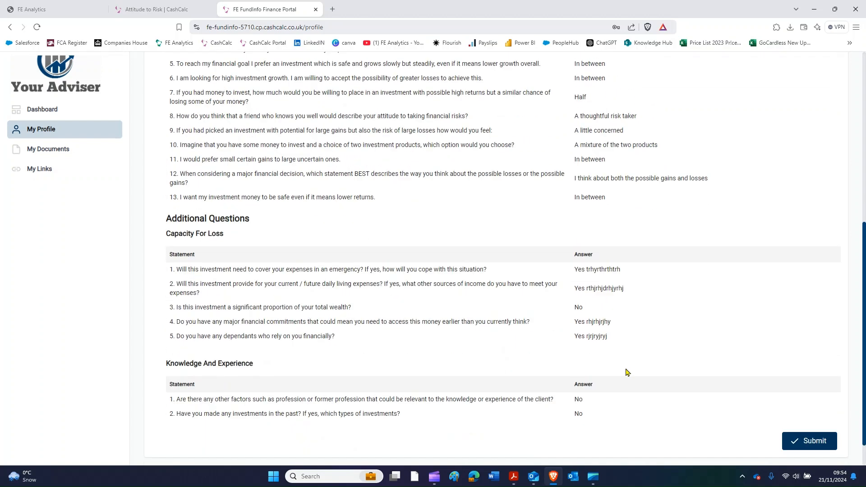
{"action": "left_click", "coordinate": [809, 408]}
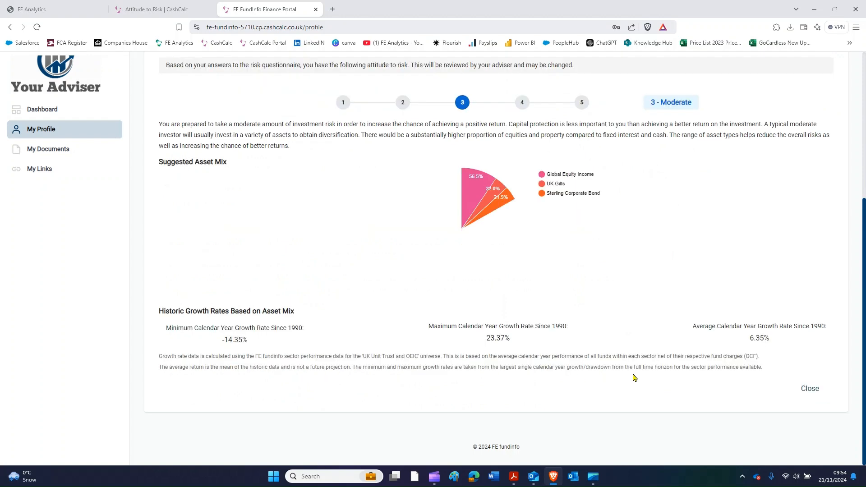
{"action": "scroll", "coordinate": [621, 364], "scroll_direction": "up", "scroll_amount": 1}
{"action": "scroll", "coordinate": [621, 367], "scroll_direction": "up", "scroll_amount": 3}
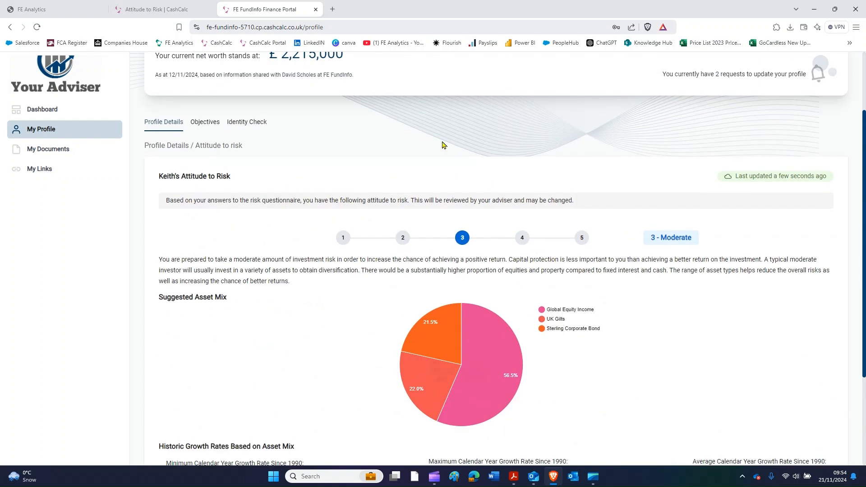
Close the client portal, reload the client's ATRQ page in CashCalc and open the completed questionnaire for review.
{"action": "left_click", "coordinate": [316, 9]}
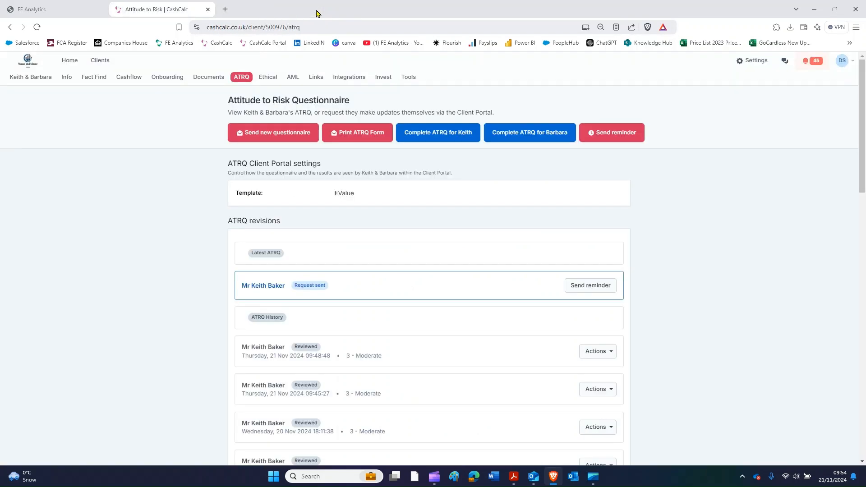
{"action": "left_click", "coordinate": [240, 78]}
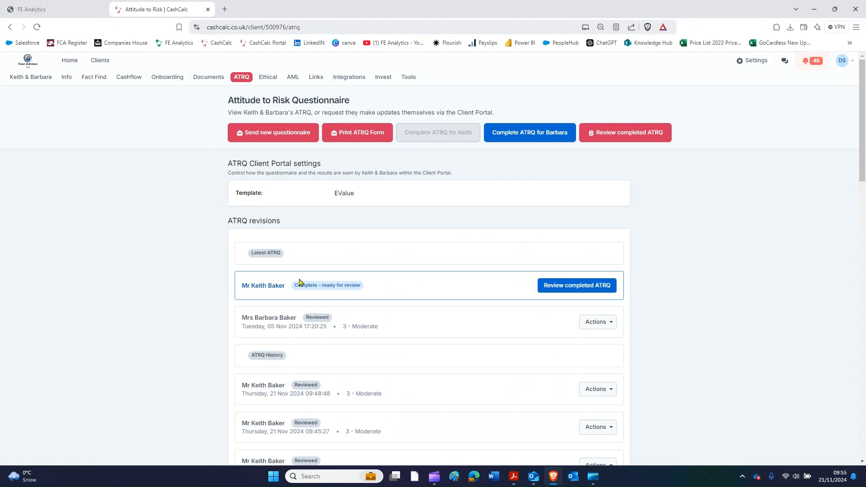
{"action": "left_click", "coordinate": [574, 289]}
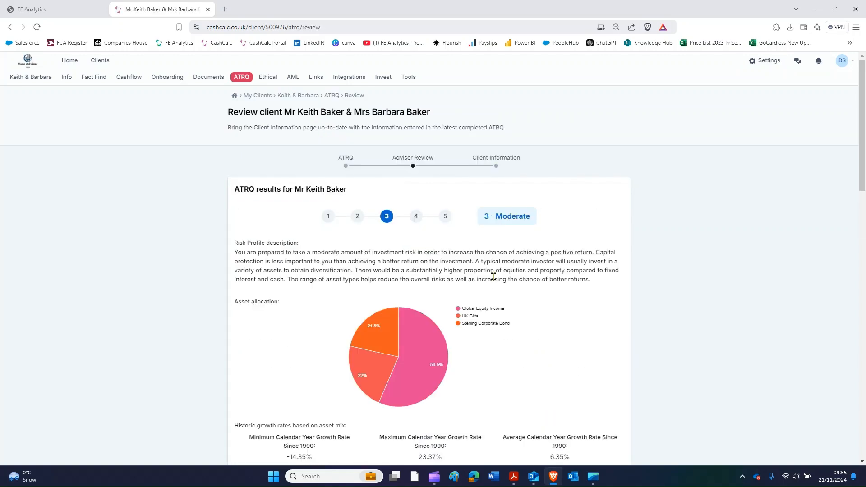
Review the ATRQ results and answers, keep risk profile EValue Risk 3, add the client comment "dfgbdfbhsgnsnhrhn", and save.
{"action": "scroll", "coordinate": [699, 270], "scroll_direction": "down", "scroll_amount": 1}
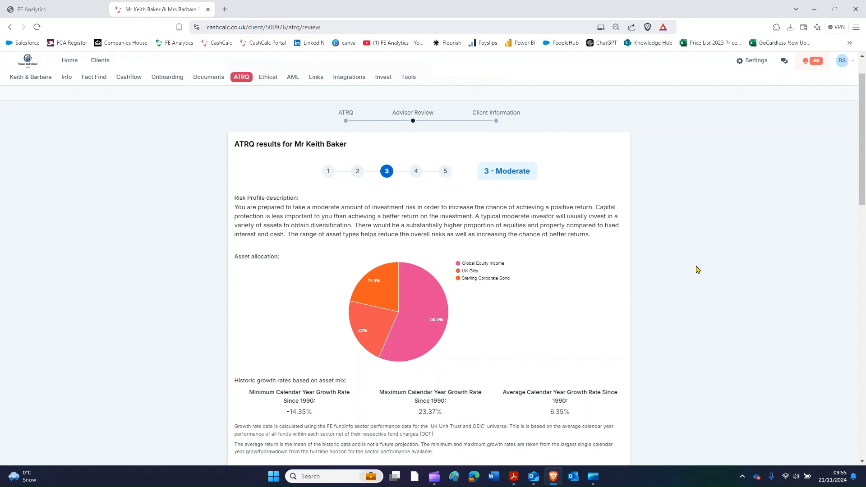
{"action": "scroll", "coordinate": [695, 270], "scroll_direction": "down", "scroll_amount": 3}
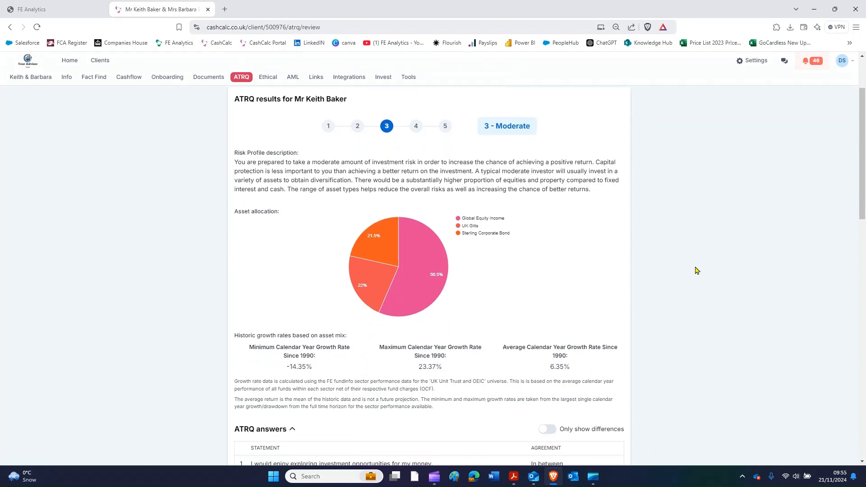
{"action": "scroll", "coordinate": [695, 270], "scroll_direction": "down", "scroll_amount": 5}
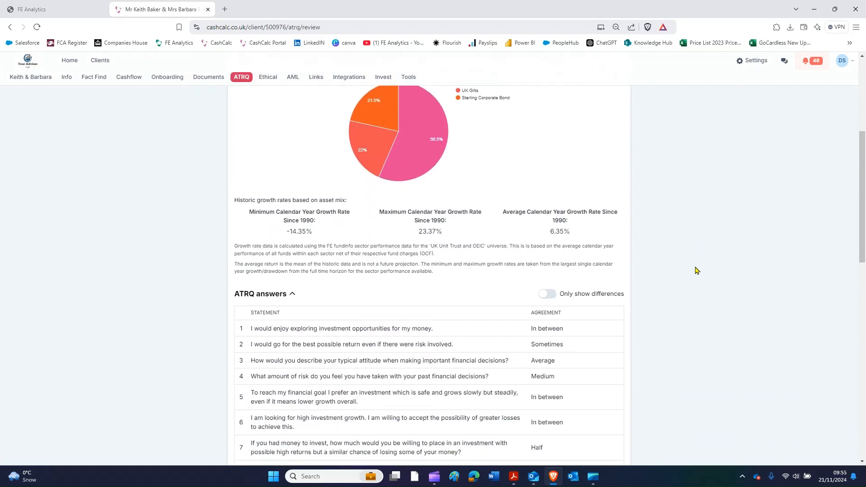
{"action": "scroll", "coordinate": [695, 270], "scroll_direction": "down", "scroll_amount": 8}
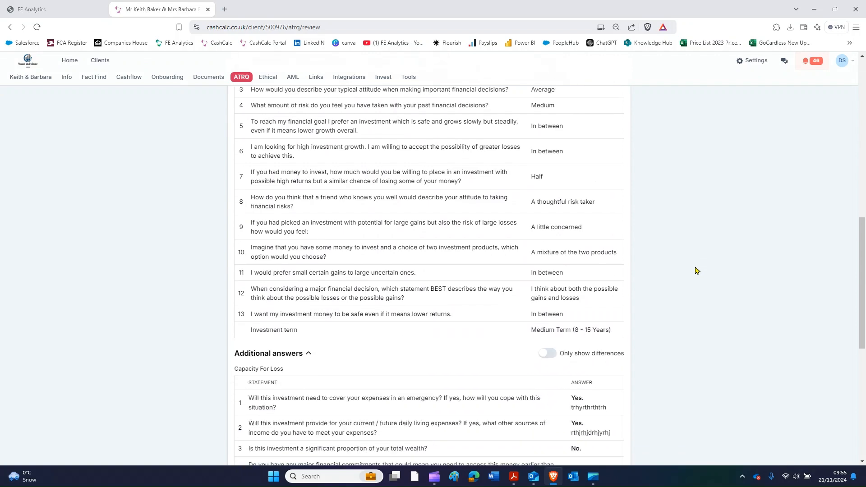
{"action": "scroll", "coordinate": [632, 226], "scroll_direction": "down", "scroll_amount": 2}
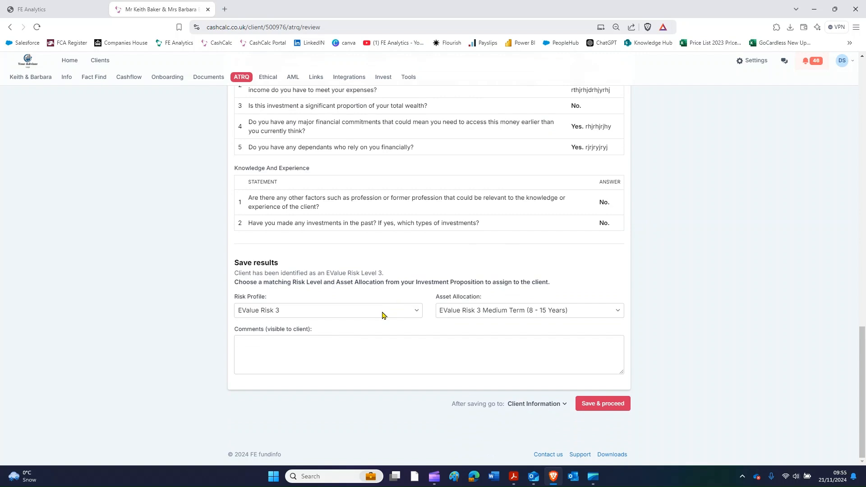
{"action": "left_click", "coordinate": [382, 316]}
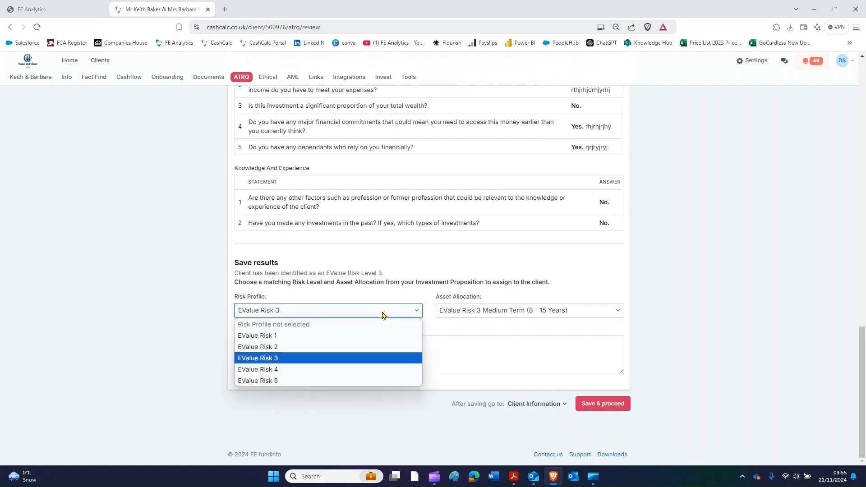
{"action": "left_click", "coordinate": [359, 357]}
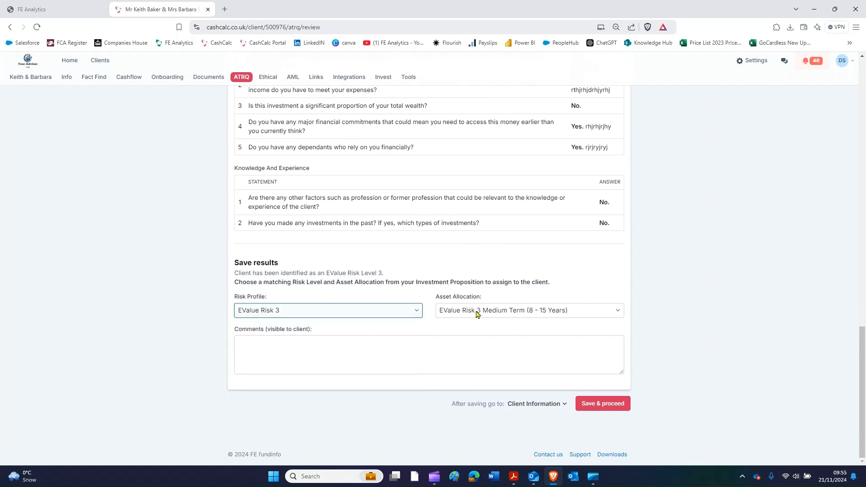
{"action": "left_click", "coordinate": [401, 350]}
{"action": "type", "text": "dfgbdfbhsgnsnhrhn"}
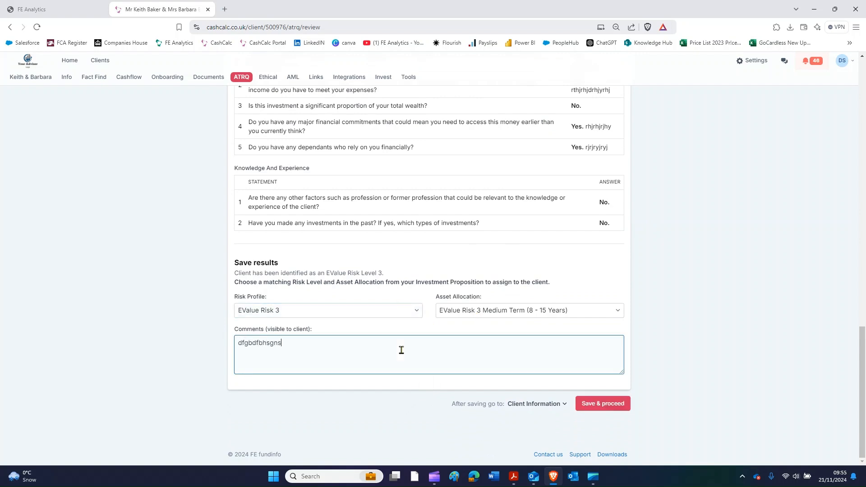
{"action": "left_click", "coordinate": [598, 408]}
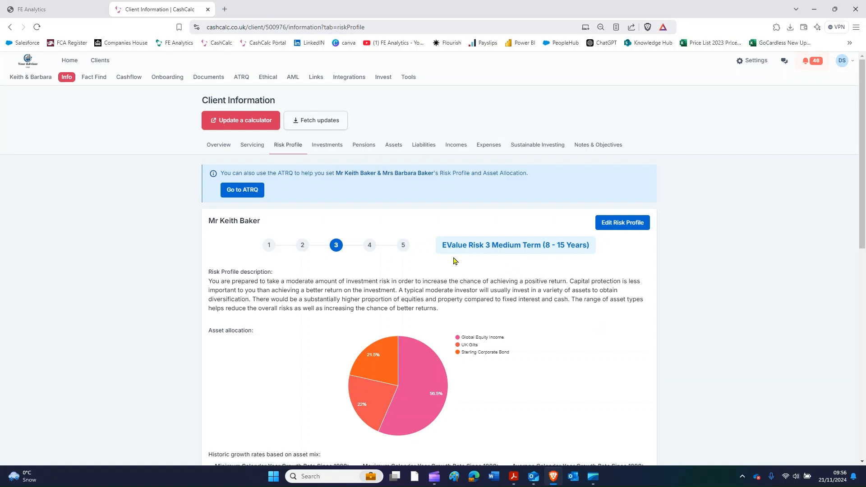
Export the client's latest reviewed ATRQ to FE Analytics with the plan name New Proposal and open the plan there.
{"action": "left_click", "coordinate": [241, 79]}
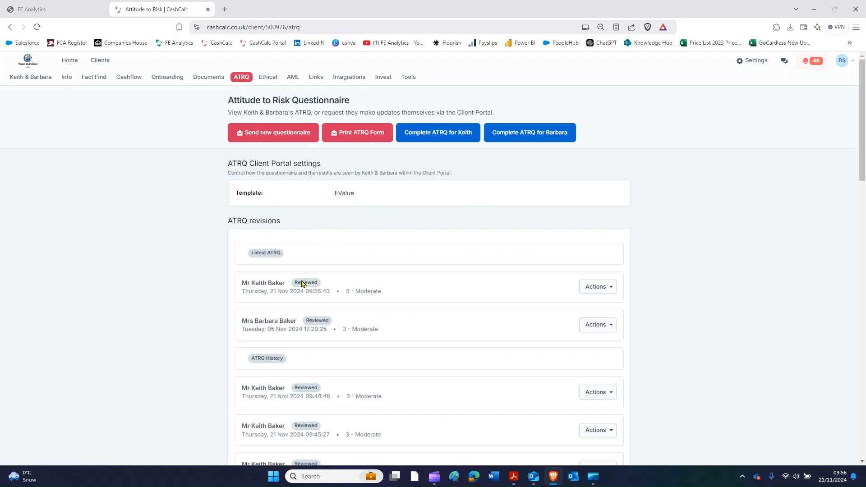
{"action": "left_click", "coordinate": [595, 292]}
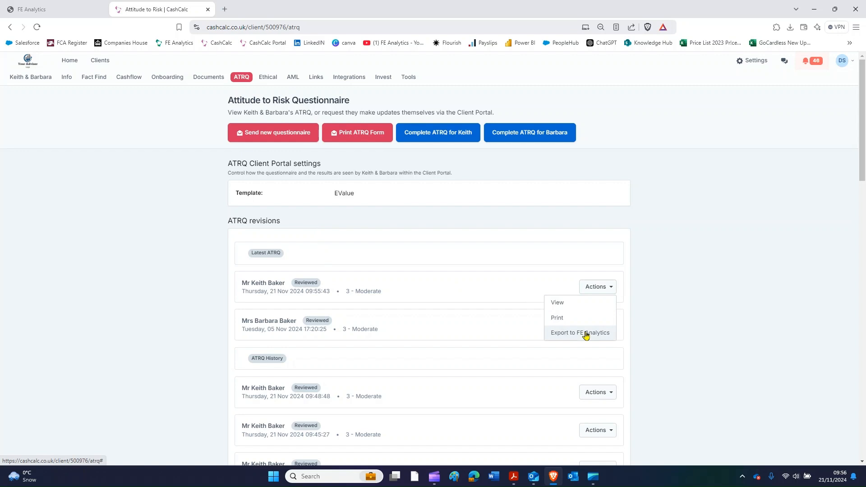
{"action": "left_click", "coordinate": [585, 334]}
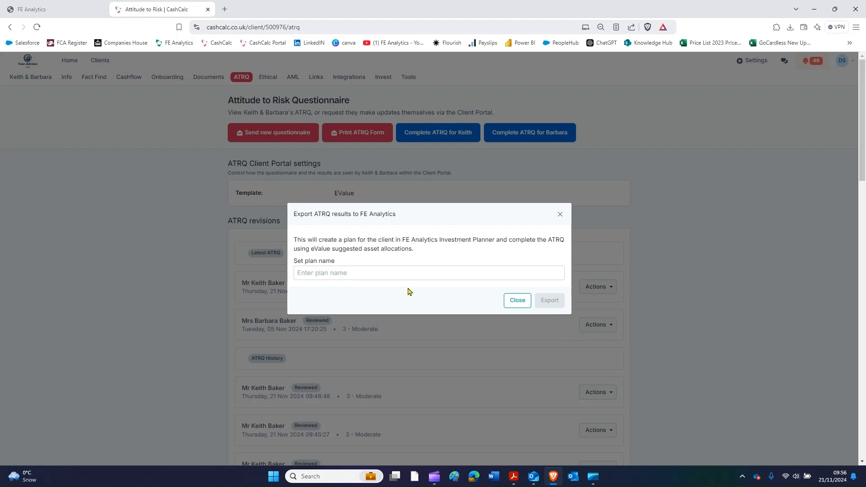
{"action": "left_click", "coordinate": [392, 278]}
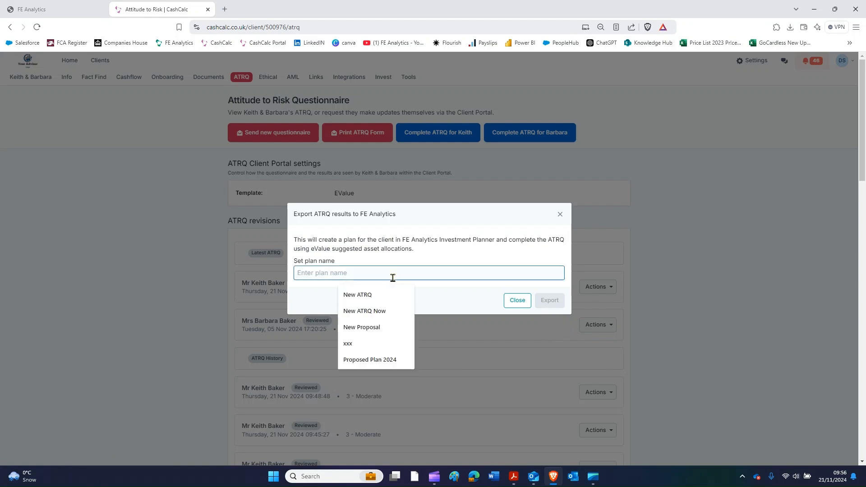
{"action": "left_click", "coordinate": [399, 328]}
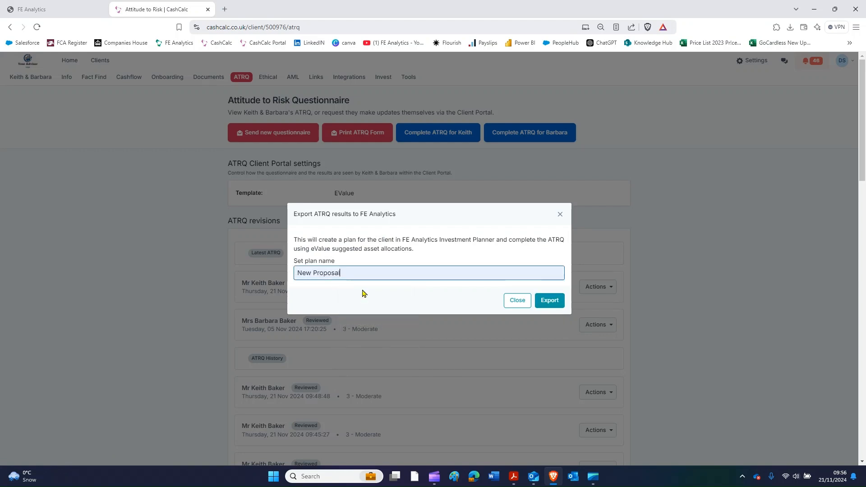
{"action": "left_click", "coordinate": [553, 305]}
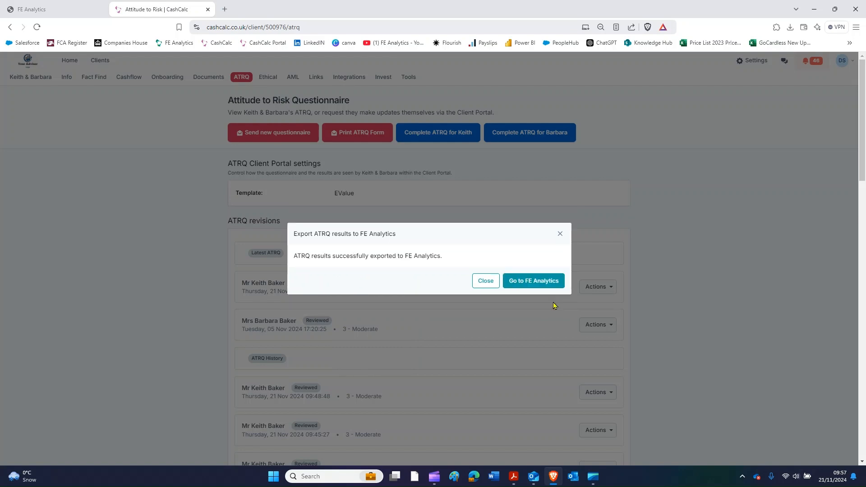
{"action": "left_click", "coordinate": [540, 283]}
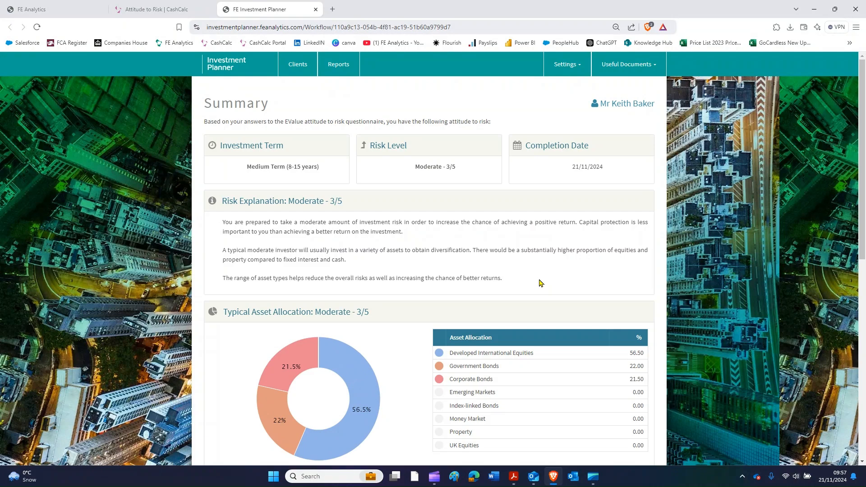
Check the exported risk summary, look through the Possibility of Losses report down to its drawdown chart, and close the report.
{"action": "scroll", "coordinate": [540, 283], "scroll_direction": "down", "scroll_amount": 6}
{"action": "scroll", "coordinate": [539, 279], "scroll_direction": "down", "scroll_amount": 3}
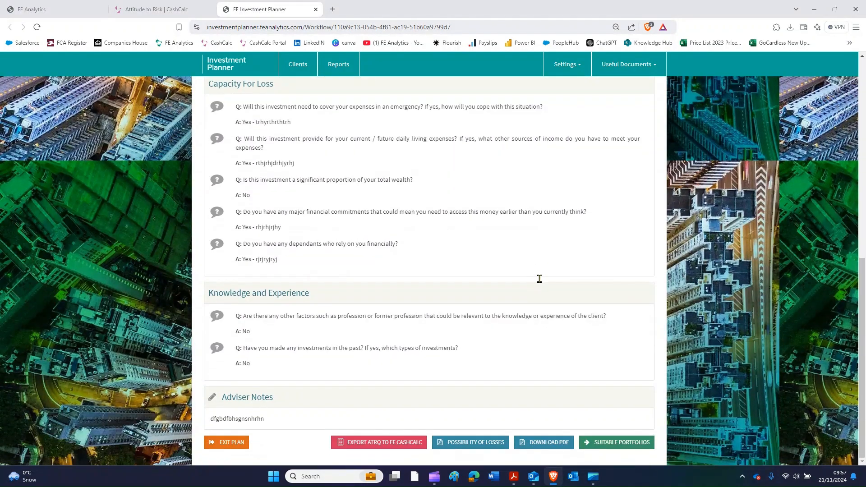
{"action": "left_click", "coordinate": [467, 446]}
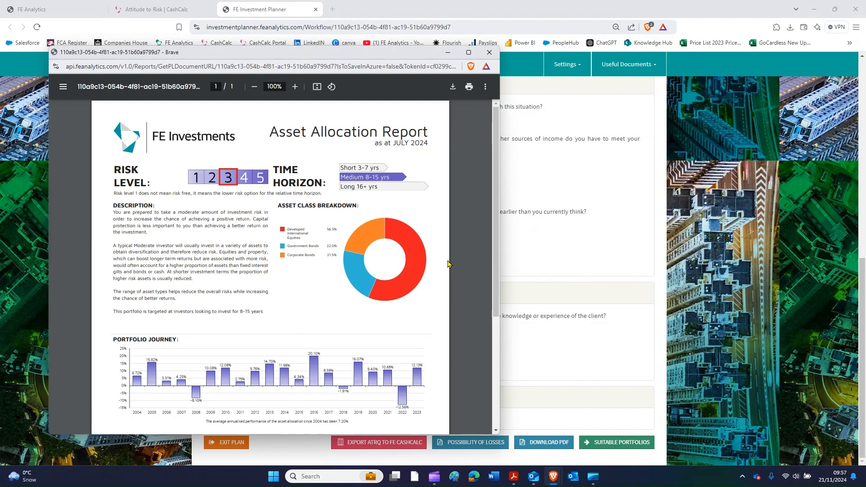
{"action": "left_click_drag", "start_coordinate": [498, 168], "coordinate": [498, 195]}
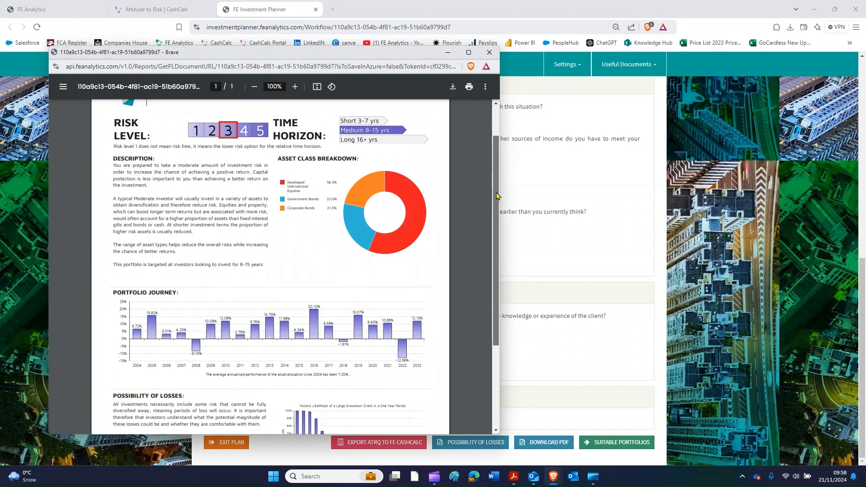
{"action": "left_click_drag", "start_coordinate": [499, 197], "coordinate": [495, 259]}
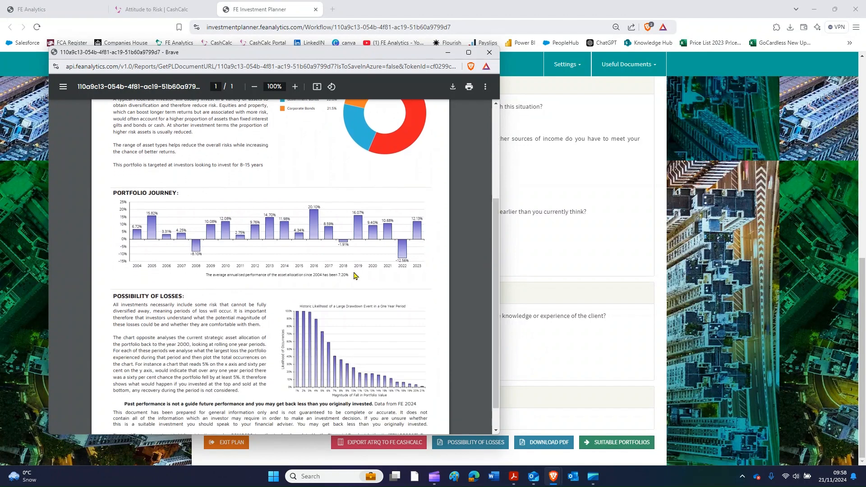
{"action": "left_click", "coordinate": [490, 54]}
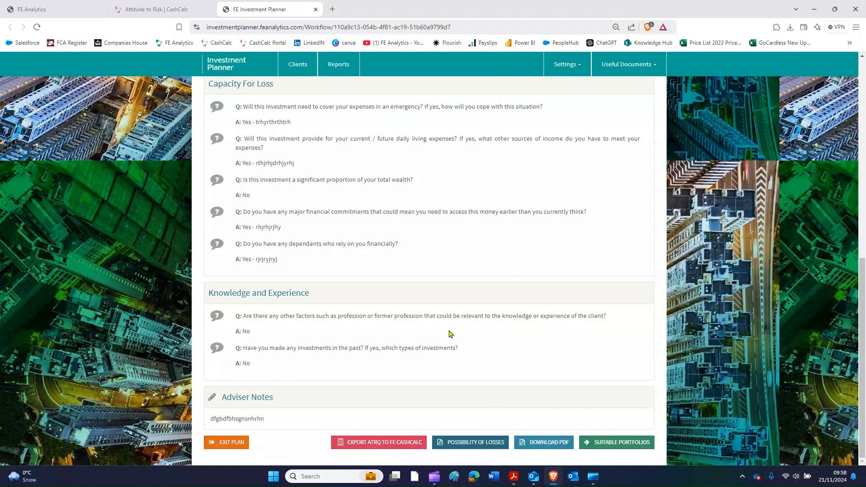
Choose Vanguard - LifeStrategy 60% from the suitable portfolios and confirm it for the plan.
{"action": "left_click", "coordinate": [606, 442]}
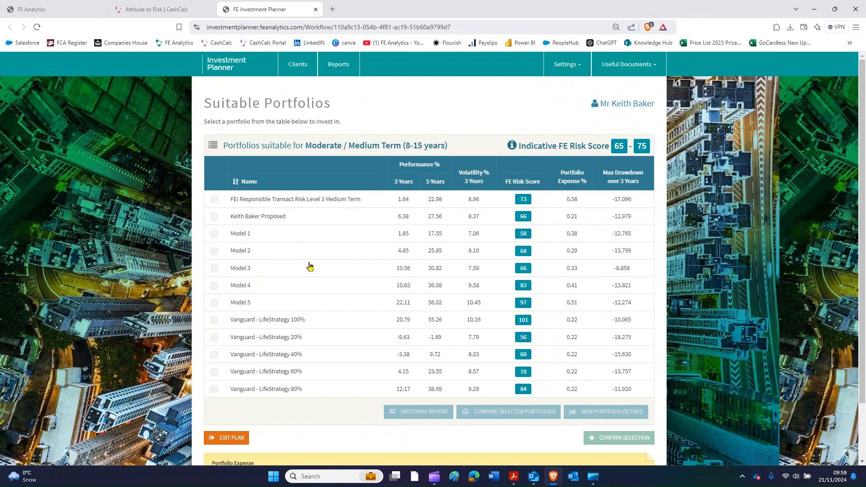
{"action": "left_click", "coordinate": [274, 372]}
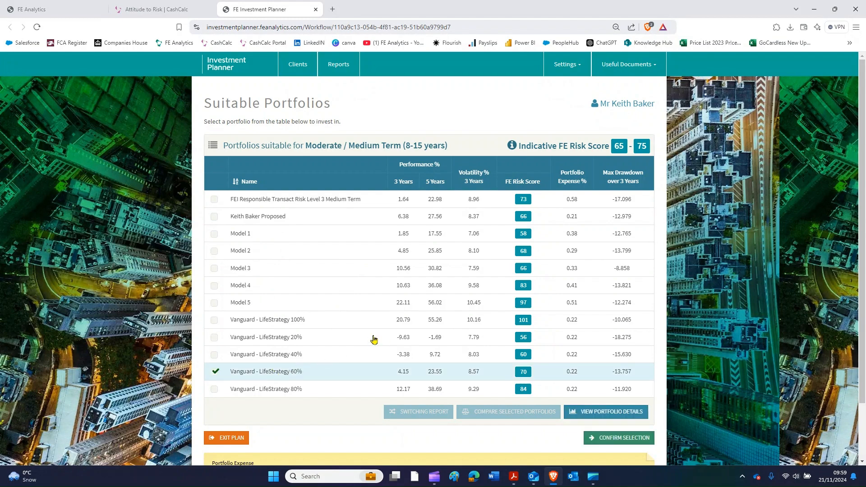
{"action": "scroll", "coordinate": [374, 339], "scroll_direction": "down", "scroll_amount": 1}
{"action": "scroll", "coordinate": [374, 339], "scroll_direction": "down", "scroll_amount": 1}
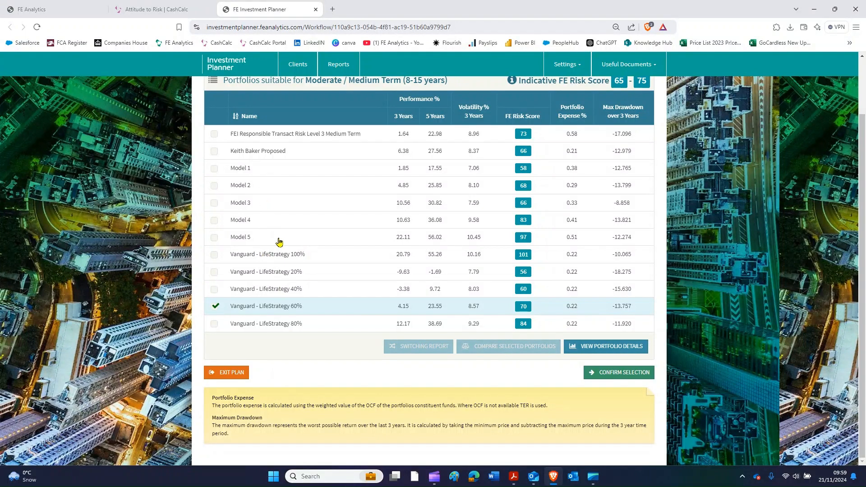
{"action": "left_click", "coordinate": [622, 374]}
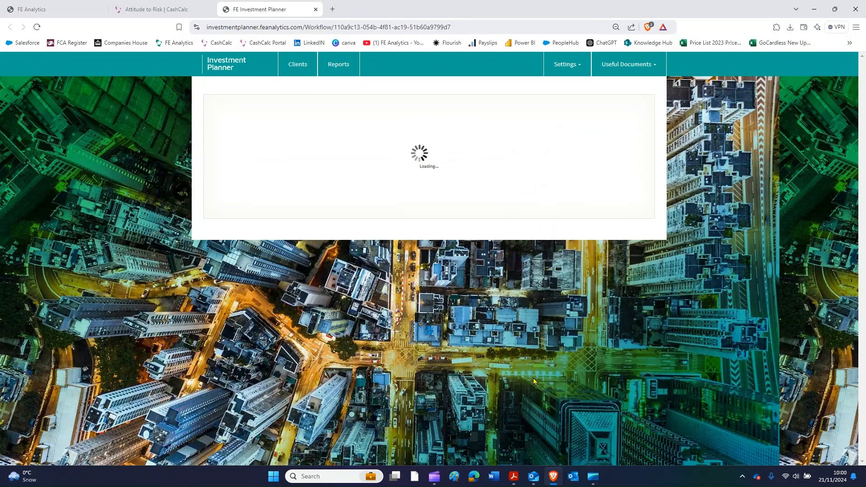
{"action": "left_click", "coordinate": [625, 268]}
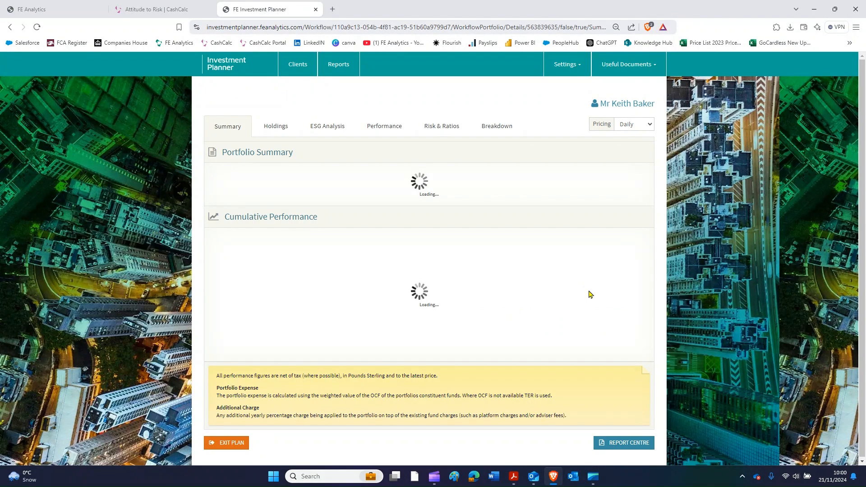
Open the Report Centre for the plan and select the Cover Page, Attitude to Risk Report and Possibility Of Losses Report.
{"action": "left_click", "coordinate": [620, 445]}
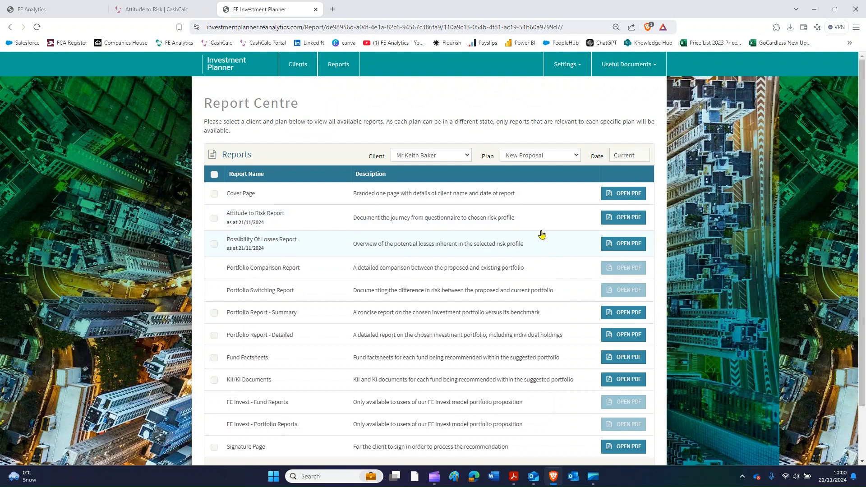
{"action": "left_click", "coordinate": [214, 195]}
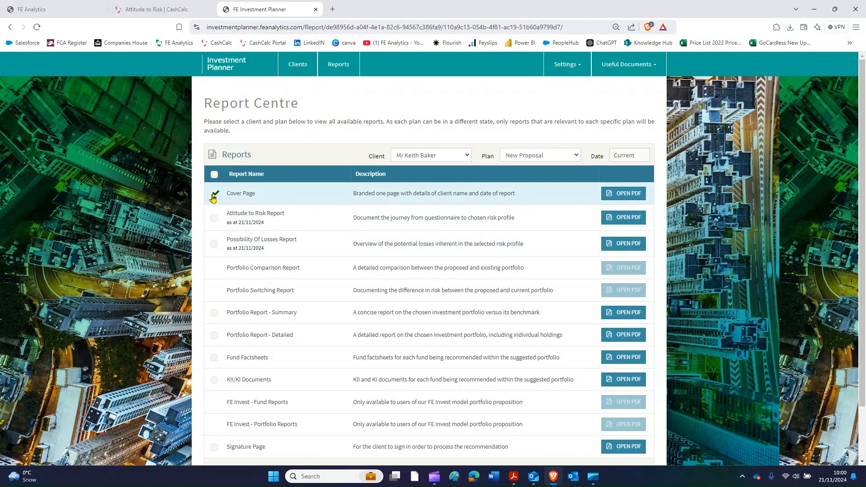
{"action": "left_click", "coordinate": [229, 220]}
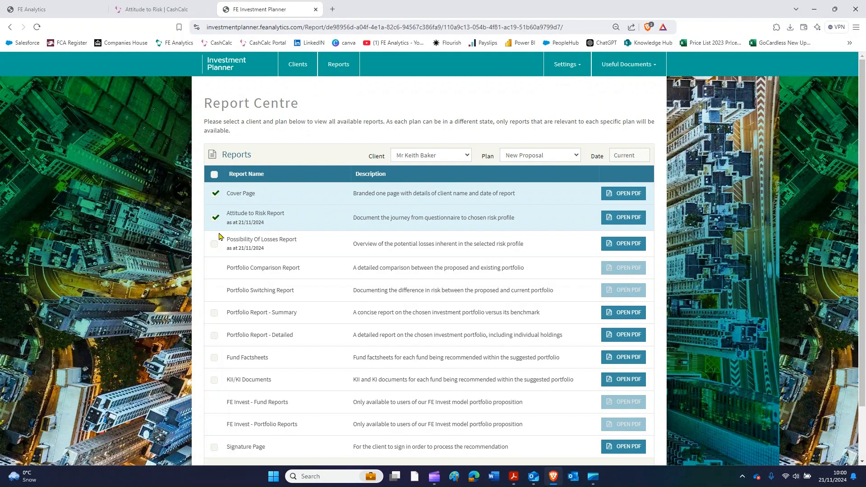
{"action": "left_click", "coordinate": [265, 242]}
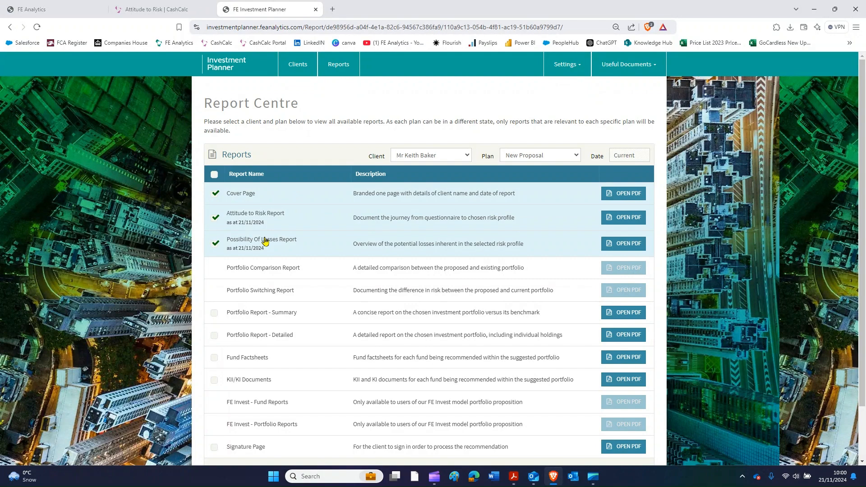
Add the Portfolio Report - Summary, Fund Factsheets, KII/KI Documents and Signature Page to the report selection.
{"action": "scroll", "coordinate": [265, 242], "scroll_direction": "down", "scroll_amount": 2}
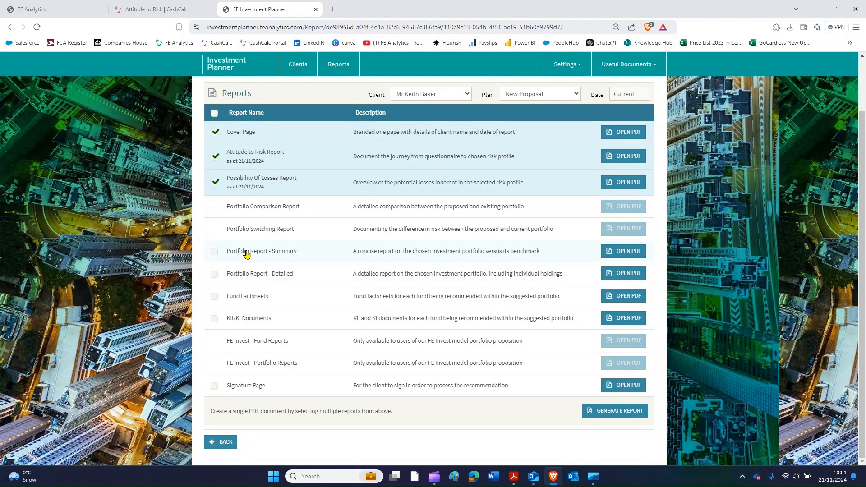
{"action": "left_click", "coordinate": [218, 256]}
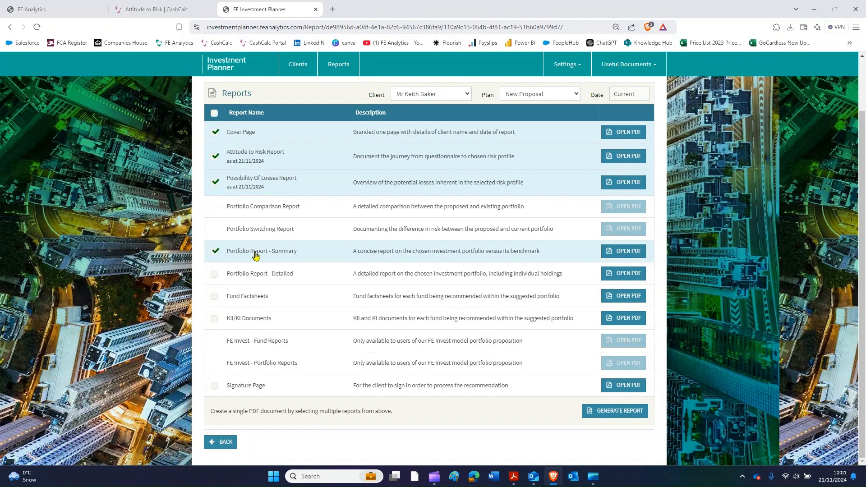
{"action": "left_click", "coordinate": [216, 300]}
{"action": "left_click", "coordinate": [216, 318]}
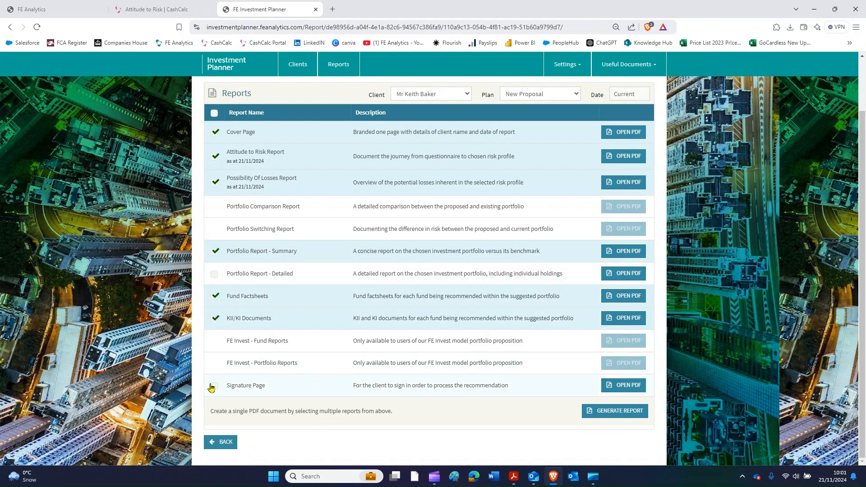
{"action": "left_click", "coordinate": [217, 387]}
Generate the selected reports as a single PDF, maximise it and look through its attitude to risk questions and answers.
{"action": "left_click", "coordinate": [618, 412]}
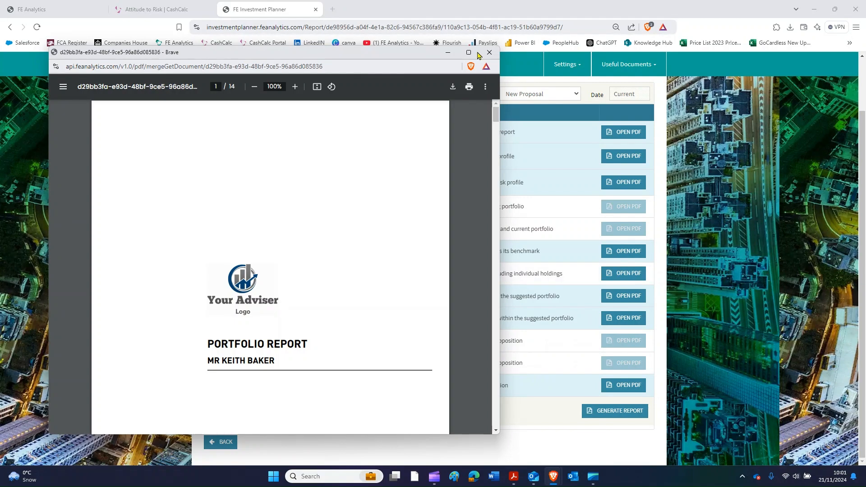
{"action": "left_click", "coordinate": [469, 53]}
{"action": "scroll", "coordinate": [613, 240], "scroll_direction": "down", "scroll_amount": 10}
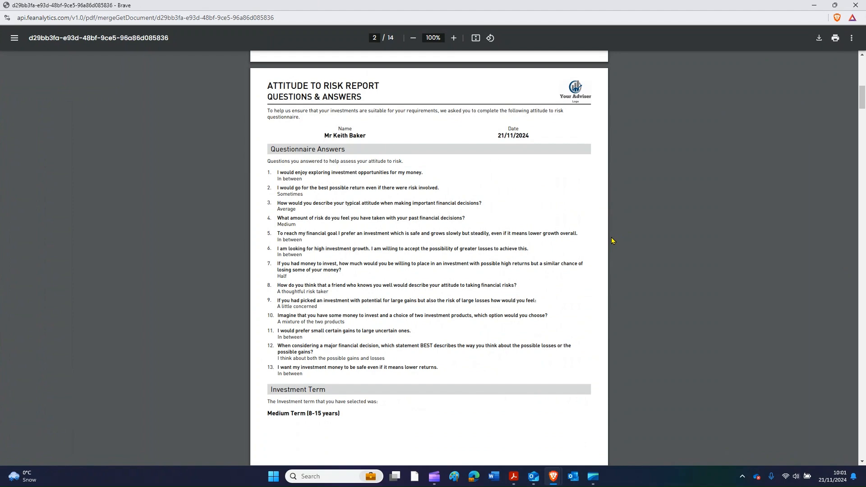
Review the attitude to risk report's questionnaire result, additional questions, adviser notes, client declaration and appendix in the generated PDF.
{"action": "scroll", "coordinate": [613, 241], "scroll_direction": "down", "scroll_amount": 10}
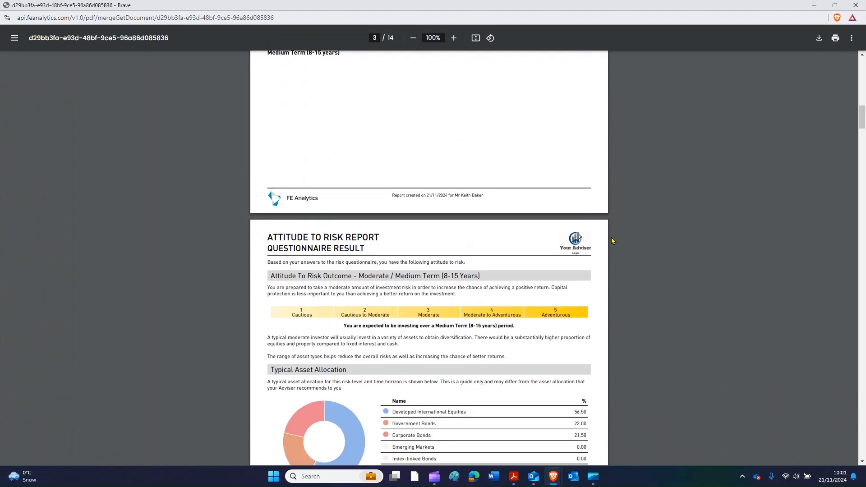
{"action": "scroll", "coordinate": [612, 241], "scroll_direction": "down", "scroll_amount": 1}
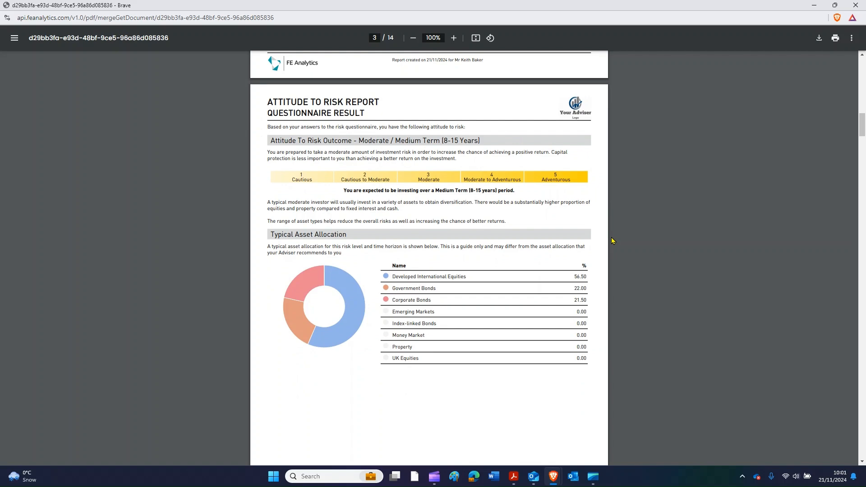
{"action": "scroll", "coordinate": [612, 240], "scroll_direction": "down", "scroll_amount": 12}
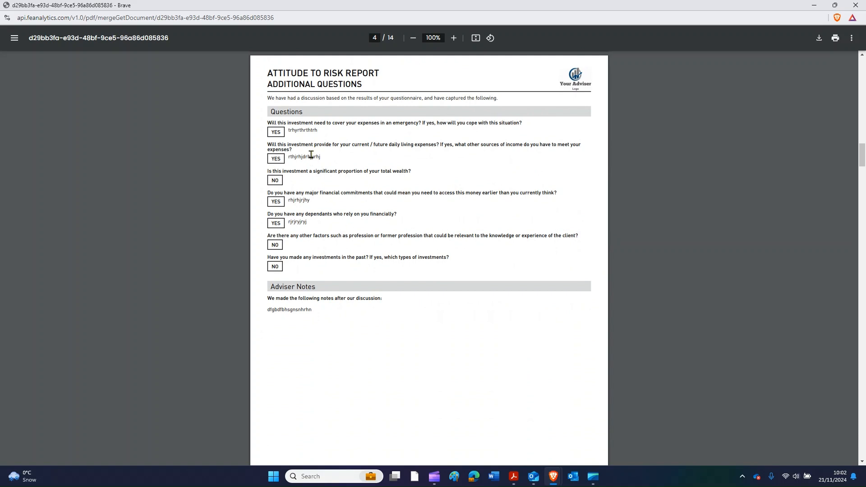
{"action": "scroll", "coordinate": [304, 254], "scroll_direction": "down", "scroll_amount": 1}
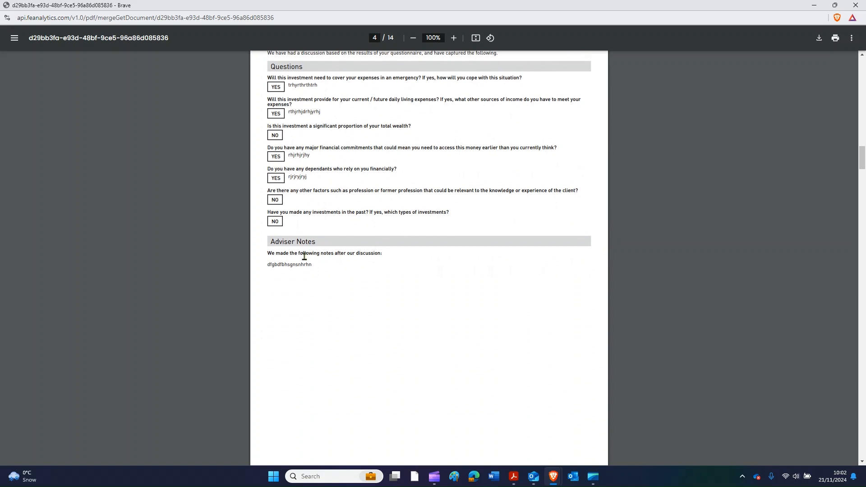
{"action": "scroll", "coordinate": [525, 238], "scroll_direction": "down", "scroll_amount": 2}
{"action": "scroll", "coordinate": [524, 238], "scroll_direction": "down", "scroll_amount": 12}
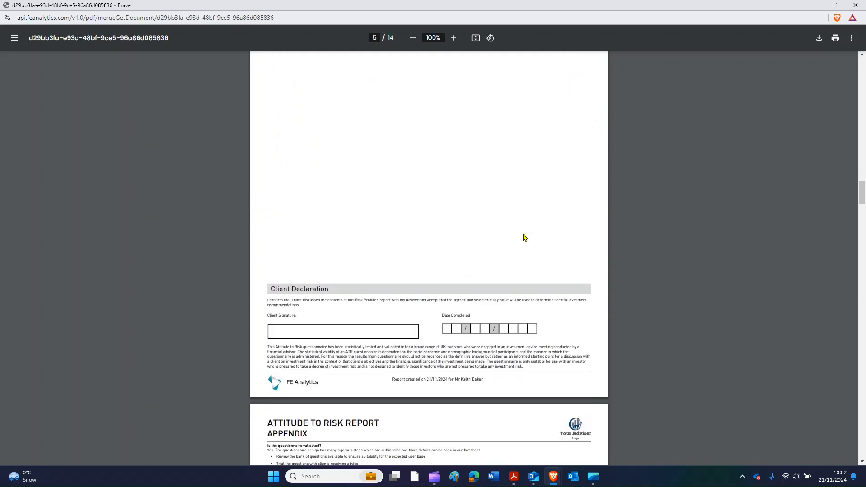
{"action": "scroll", "coordinate": [524, 238], "scroll_direction": "down", "scroll_amount": 9}
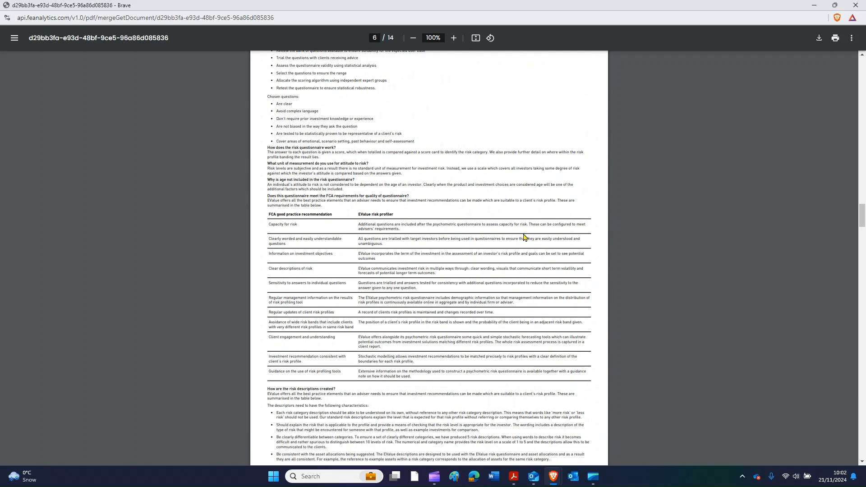
{"action": "scroll", "coordinate": [455, 274], "scroll_direction": "down", "scroll_amount": 6}
{"action": "scroll", "coordinate": [456, 274], "scroll_direction": "down", "scroll_amount": 4}
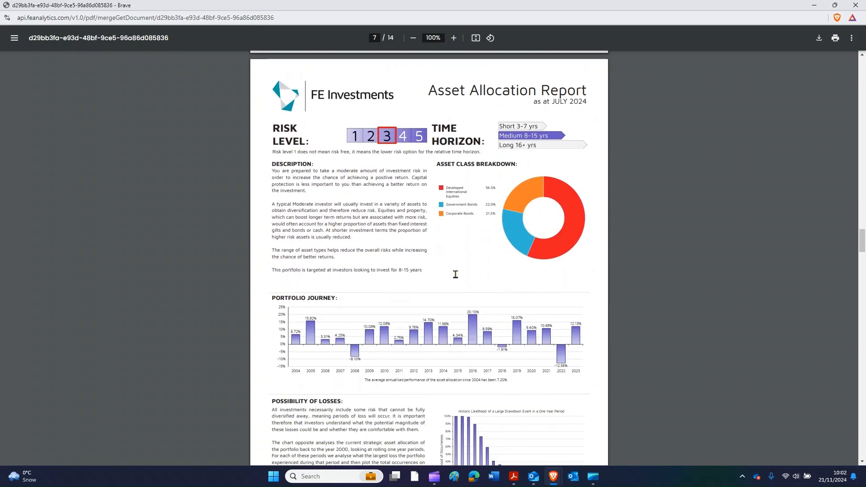
Look through the possibility of losses section and the portfolio summary report's overview, performance and holdings pages.
{"action": "scroll", "coordinate": [456, 274], "scroll_direction": "down", "scroll_amount": 9}
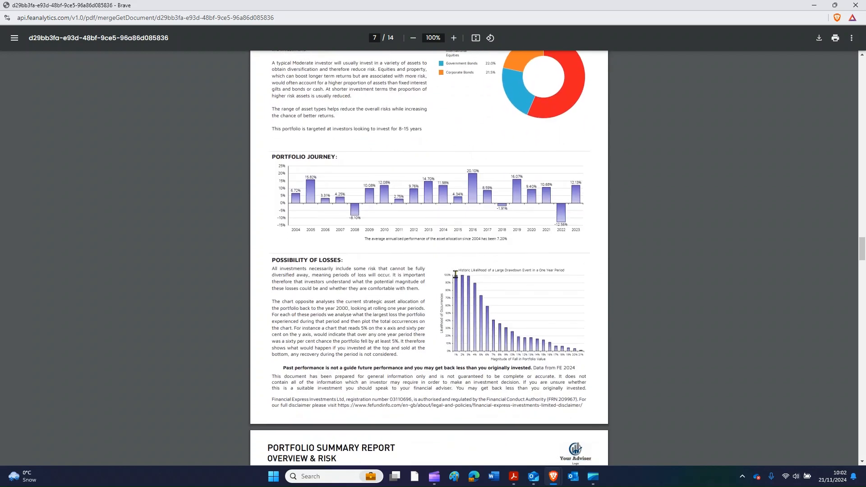
{"action": "scroll", "coordinate": [456, 274], "scroll_direction": "down", "scroll_amount": 2}
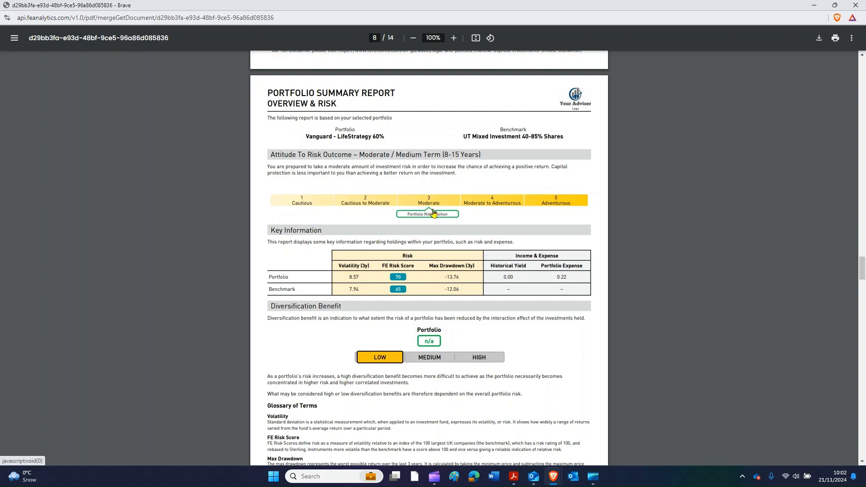
{"action": "scroll", "coordinate": [433, 212], "scroll_direction": "down", "scroll_amount": 1}
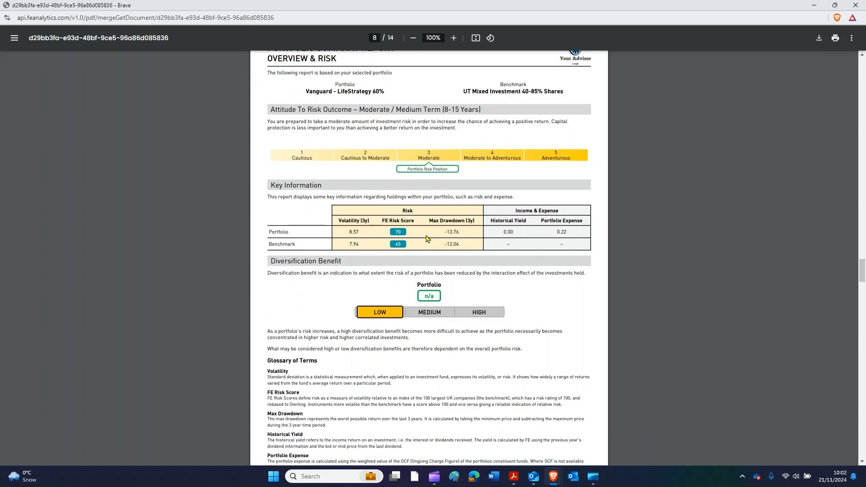
{"action": "scroll", "coordinate": [461, 261], "scroll_direction": "down", "scroll_amount": 1}
{"action": "scroll", "coordinate": [462, 261], "scroll_direction": "down", "scroll_amount": 8}
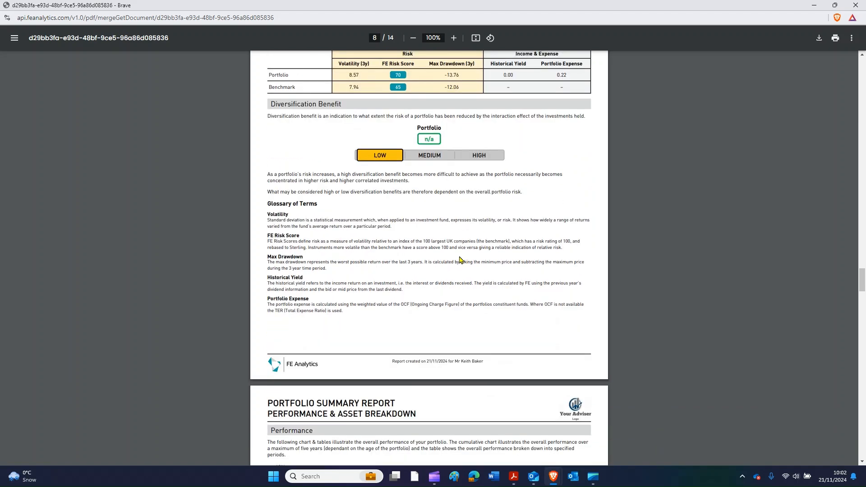
{"action": "scroll", "coordinate": [461, 261], "scroll_direction": "down", "scroll_amount": 6}
{"action": "scroll", "coordinate": [461, 261], "scroll_direction": "down", "scroll_amount": 6}
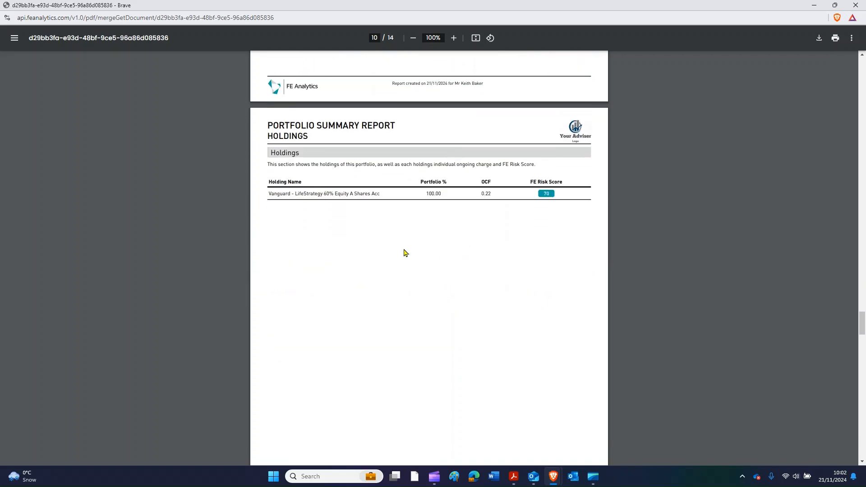
Look through the Vanguard LifeStrategy 60% fund factsheet, the Key Investor Information document and the signature page.
{"action": "scroll", "coordinate": [405, 253], "scroll_direction": "down", "scroll_amount": 11}
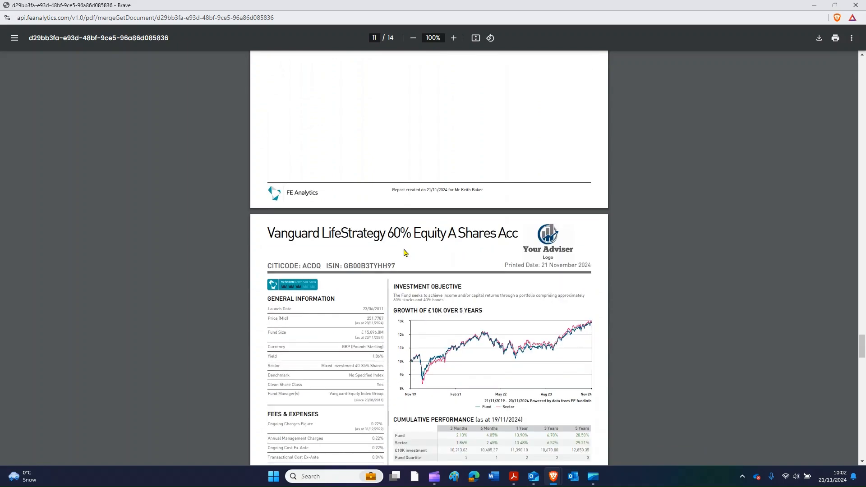
{"action": "scroll", "coordinate": [404, 250], "scroll_direction": "down", "scroll_amount": 8}
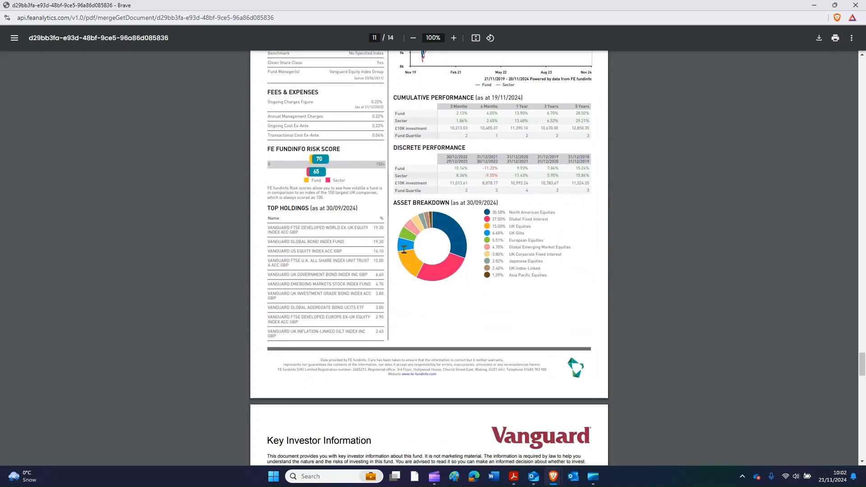
{"action": "scroll", "coordinate": [404, 249], "scroll_direction": "down", "scroll_amount": 9}
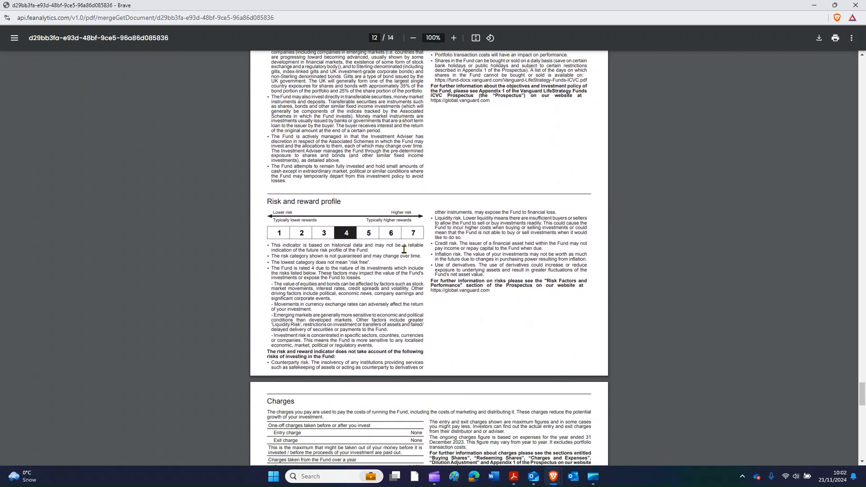
{"action": "scroll", "coordinate": [404, 249], "scroll_direction": "down", "scroll_amount": 14}
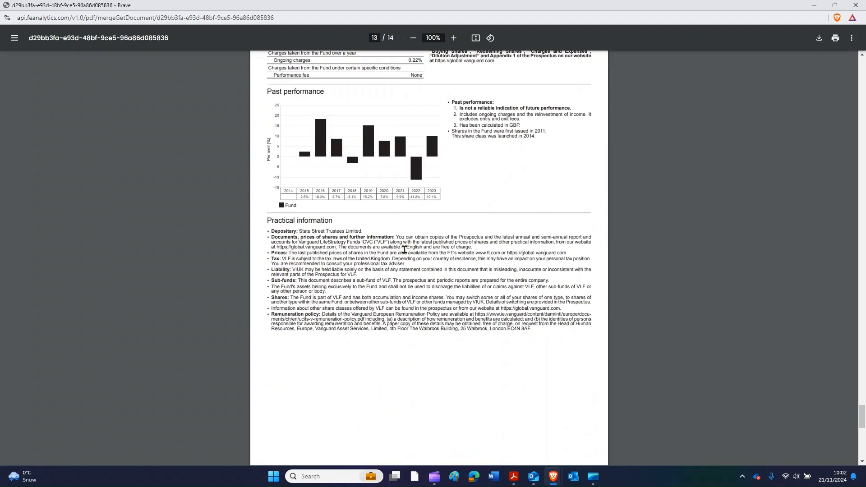
{"action": "scroll", "coordinate": [405, 249], "scroll_direction": "down", "scroll_amount": 6}
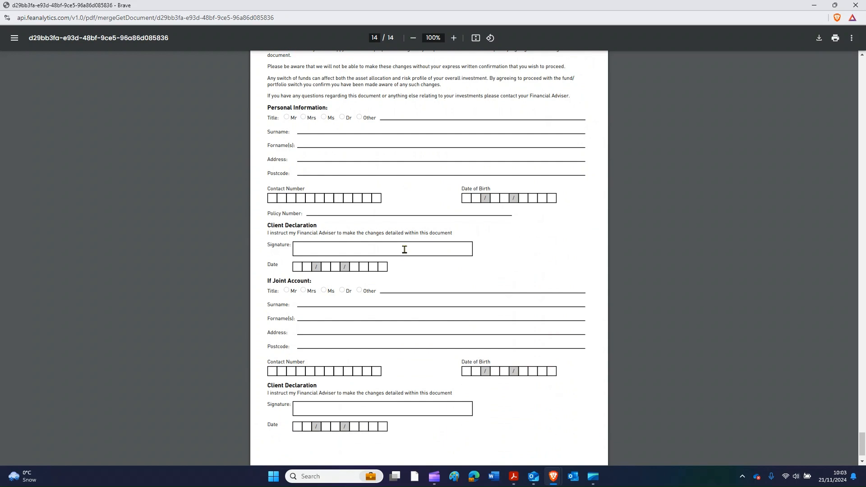
Go back to the portfolio summary's Overview & Risk page to check the portfolio risk position, and close the PDF report.
{"action": "scroll", "coordinate": [559, 266], "scroll_direction": "up", "scroll_amount": 20}
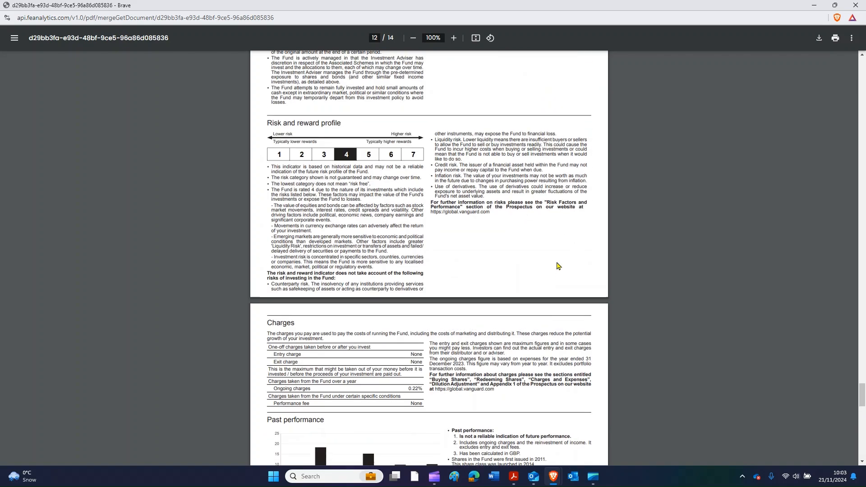
{"action": "scroll", "coordinate": [559, 266], "scroll_direction": "up", "scroll_amount": 20}
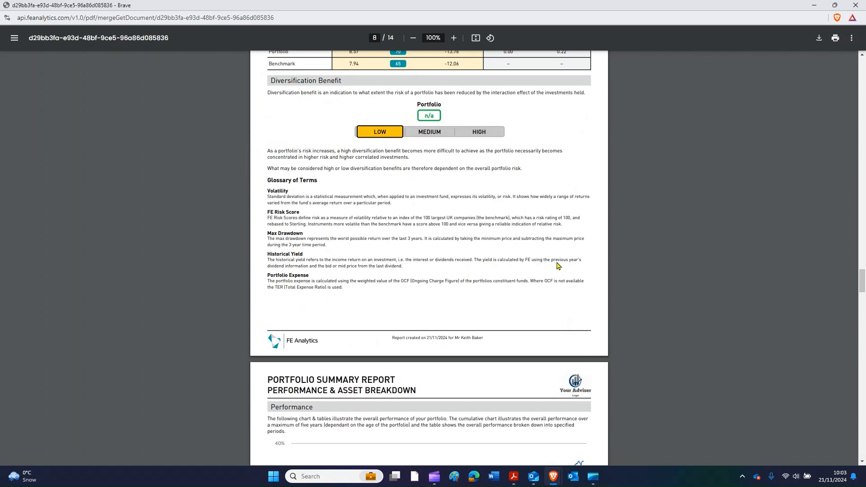
{"action": "scroll", "coordinate": [550, 264], "scroll_direction": "down", "scroll_amount": 1}
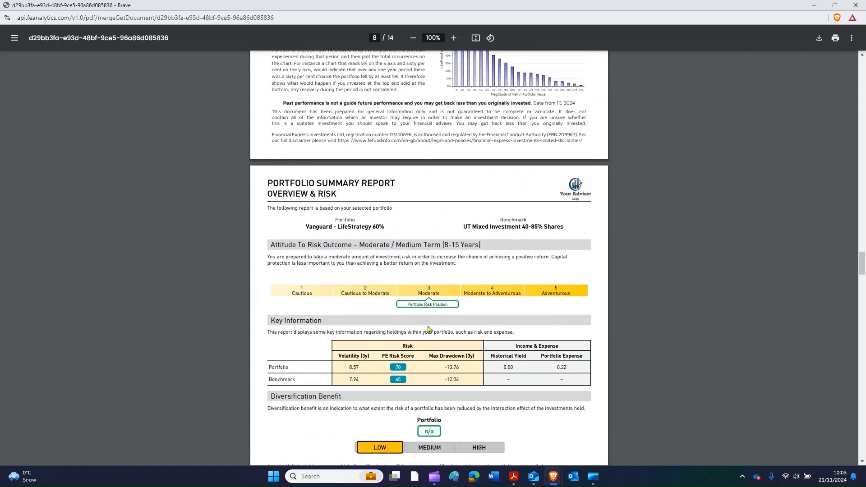
{"action": "triple_click", "coordinate": [424, 304]}
{"action": "left_click", "coordinate": [855, 5]}
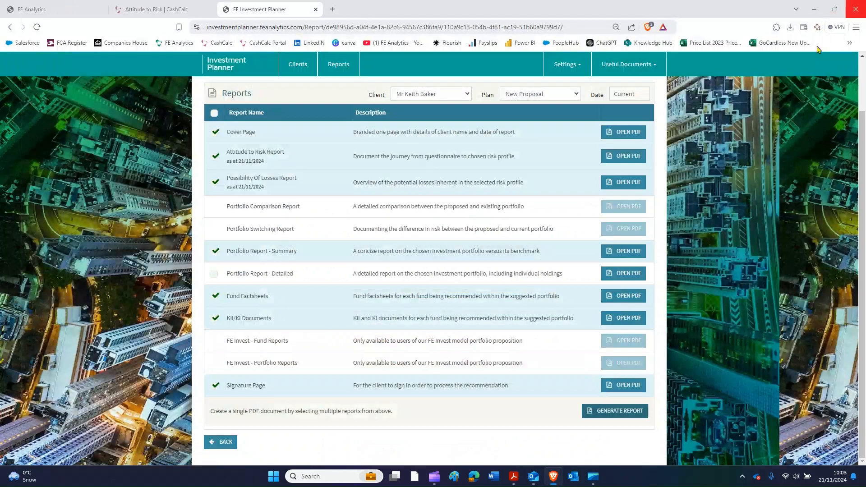
Return to CashCalc and export the client's latest reviewed ATRQ to FE Analytics with the plan name Proposed Plan 2024.
{"action": "left_click", "coordinate": [316, 9]}
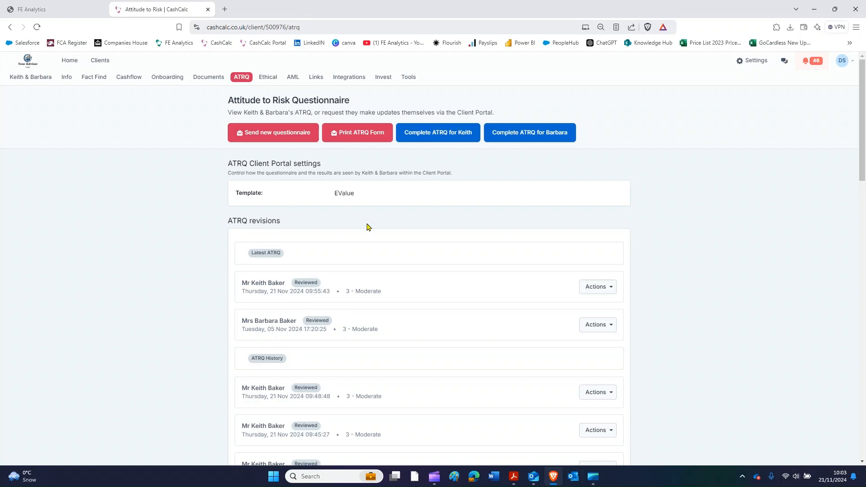
{"action": "left_click", "coordinate": [595, 287]}
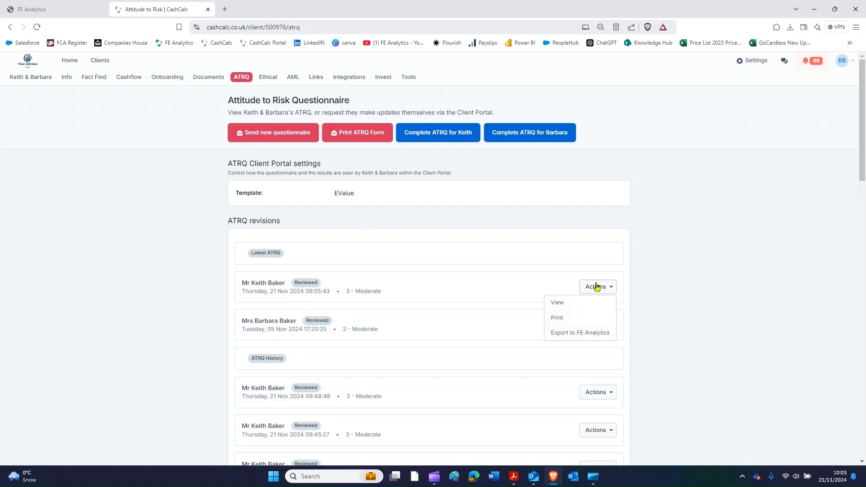
{"action": "left_click", "coordinate": [593, 336]}
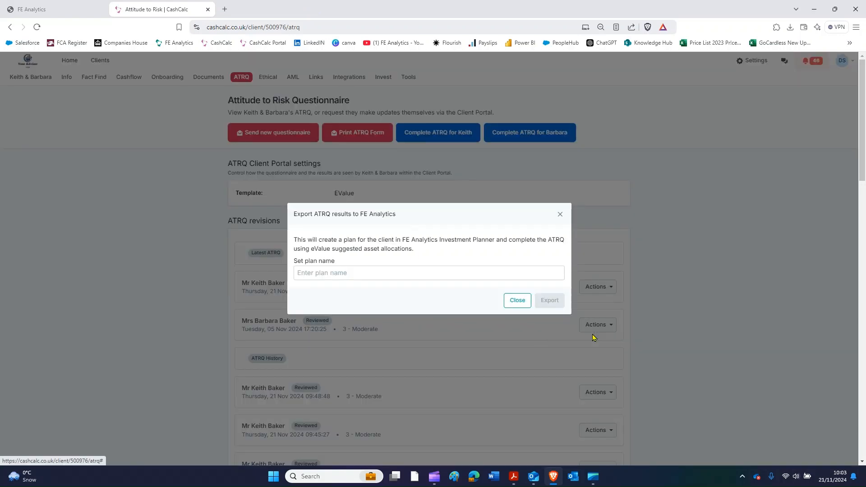
{"action": "left_click", "coordinate": [333, 273]}
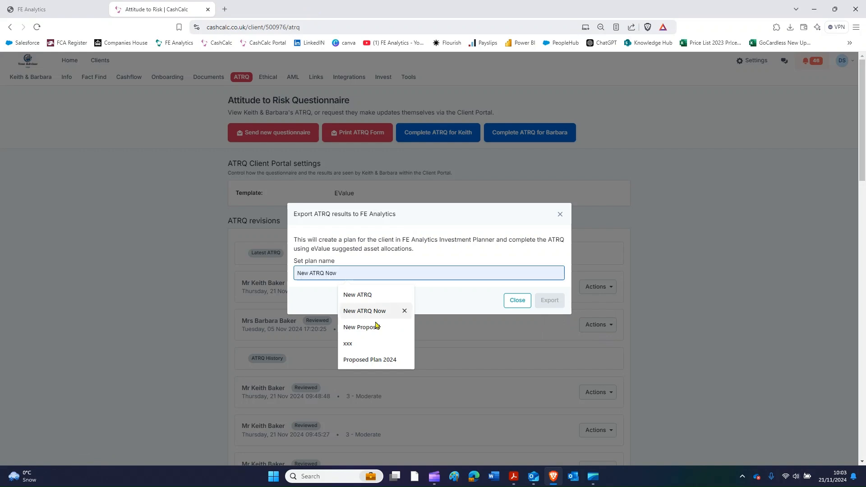
{"action": "left_click", "coordinate": [379, 360]}
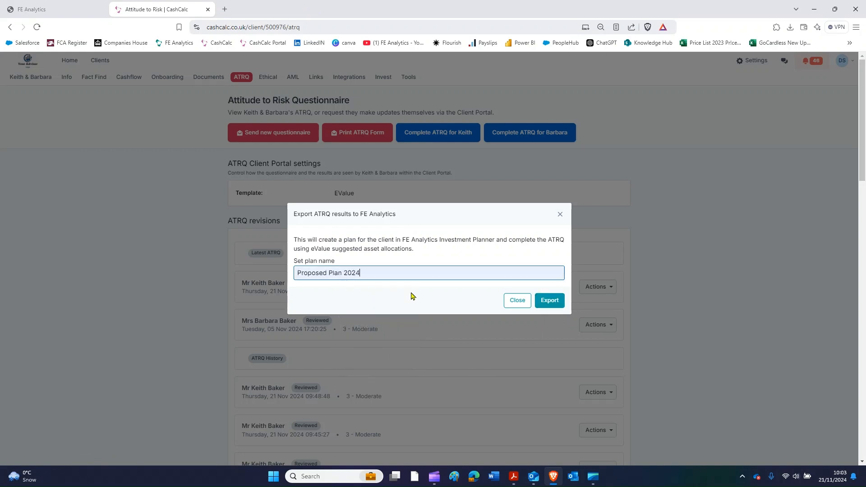
{"action": "left_click", "coordinate": [553, 306]}
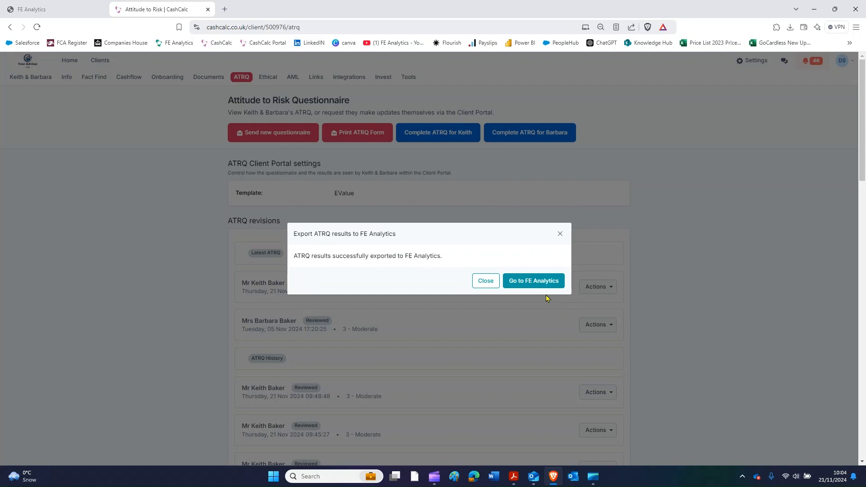
Go to FE Analytics Investment Planner, open the client's record from the client list and select the New ATRQ Now plan.
{"action": "left_click", "coordinate": [521, 290]}
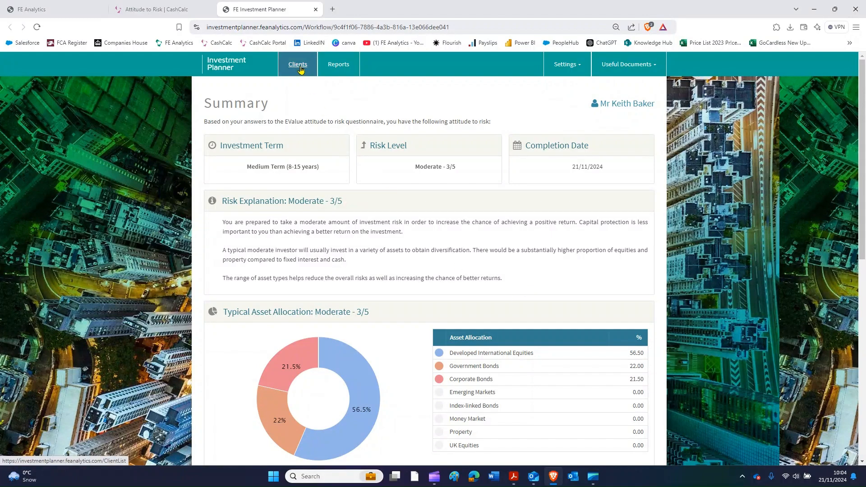
{"action": "left_click", "coordinate": [300, 69]}
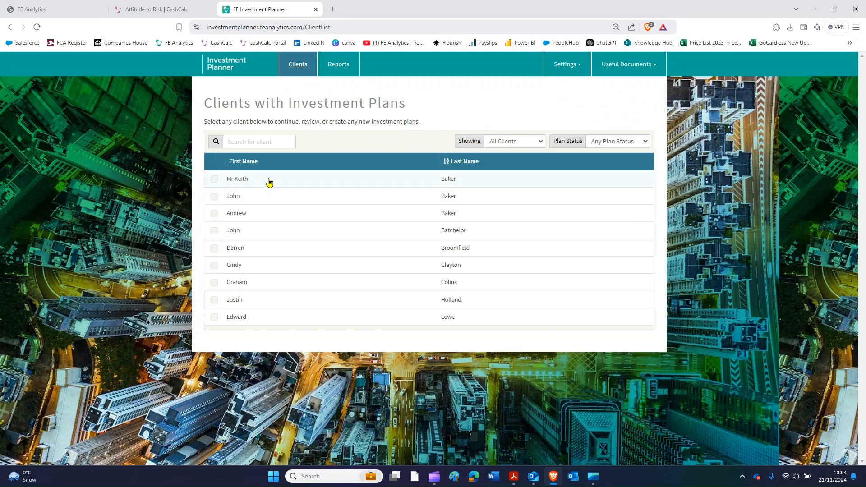
{"action": "left_click", "coordinate": [269, 182]}
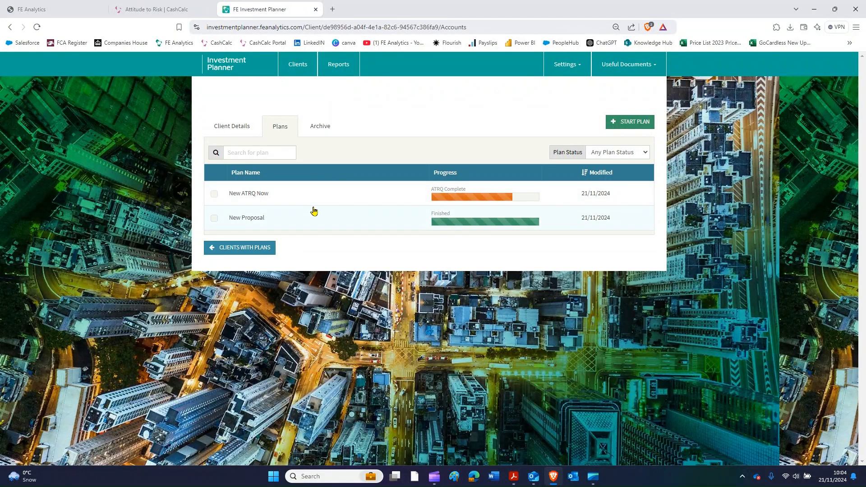
{"action": "left_click", "coordinate": [304, 193]}
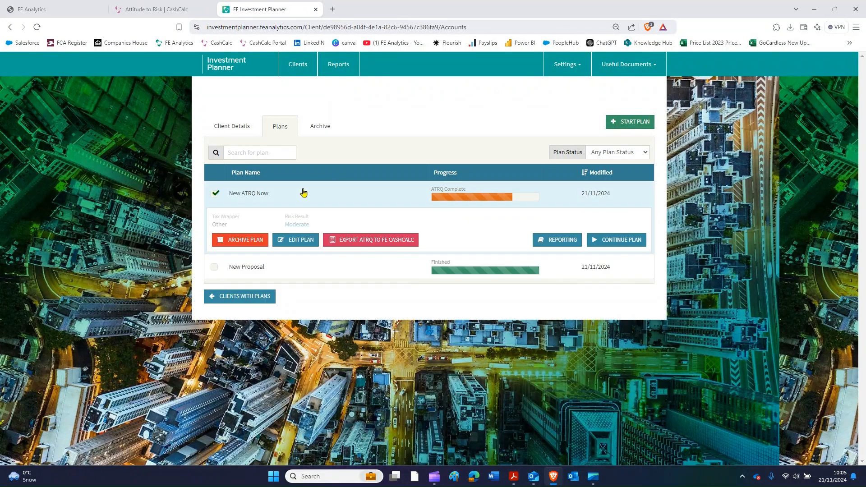
Edit the New ATRQ Now plan to use the client's existing Pension portfolio as its current portfolio, and save the plan.
{"action": "left_click", "coordinate": [294, 246]}
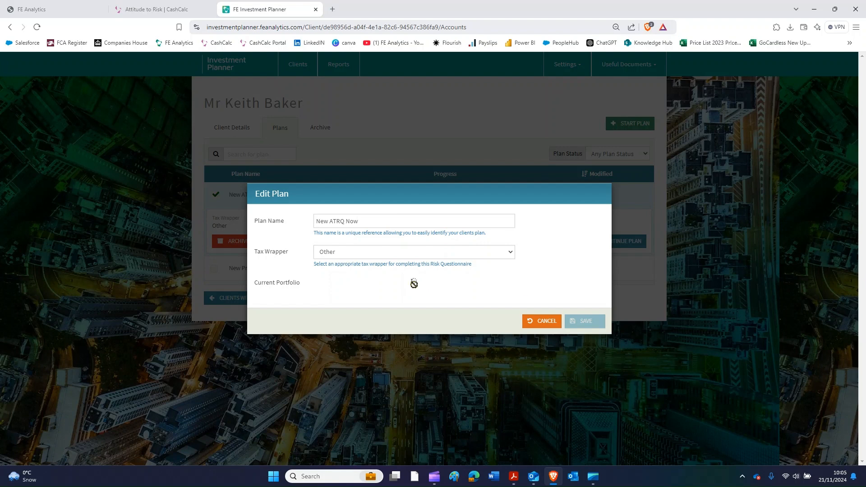
{"action": "left_click", "coordinate": [535, 286]}
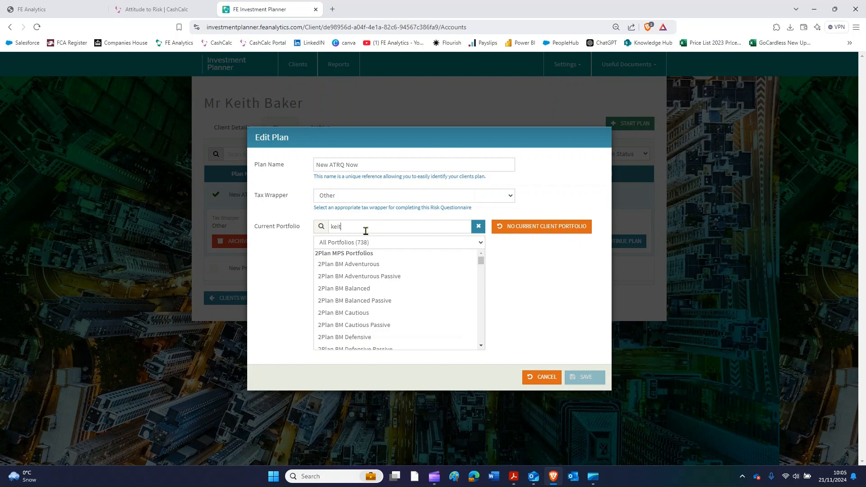
{"action": "type", "text": "th b"}
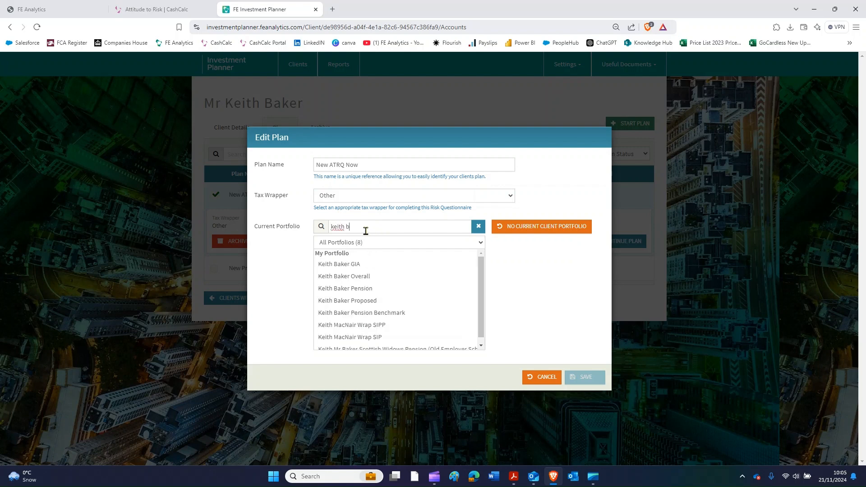
{"action": "left_click", "coordinate": [361, 289]}
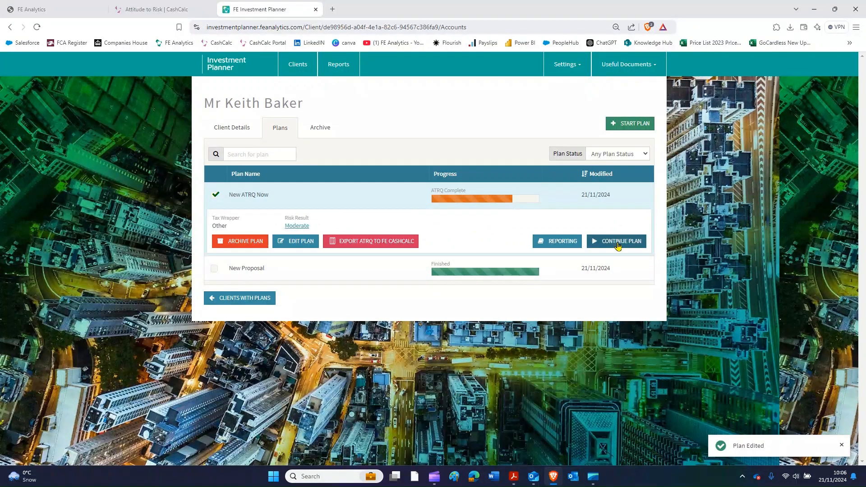
Continue the New ATRQ Now plan and review its attitude to risk summary through to the adviser notes.
{"action": "left_click", "coordinate": [618, 245]}
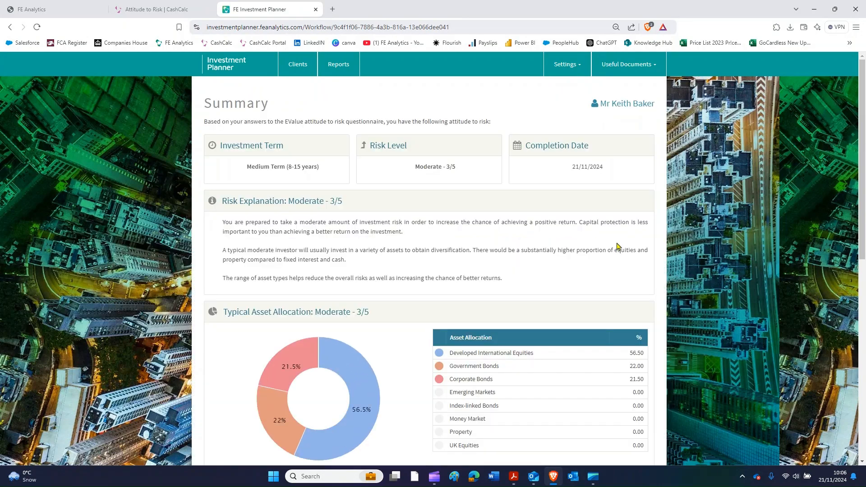
{"action": "scroll", "coordinate": [617, 247], "scroll_direction": "down", "scroll_amount": 10}
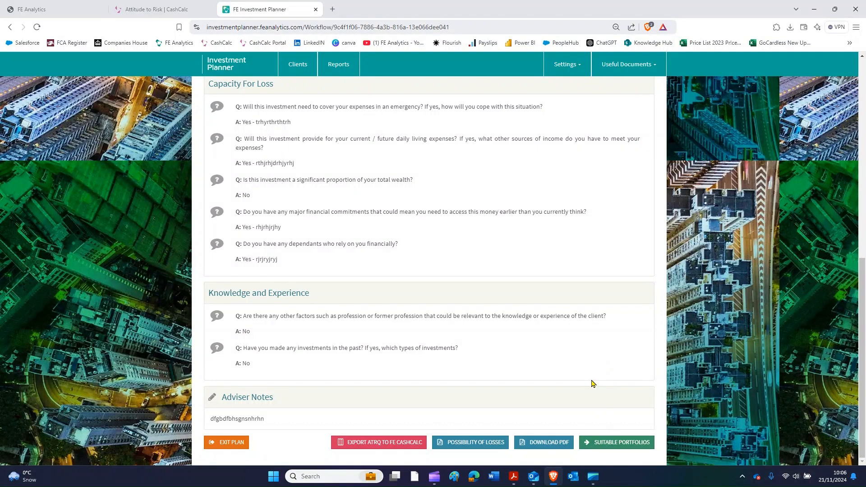
Switch to the ATRQ & Solution Proposal PDF in Acrobat and examine the Portfolio Switch Report's Overview & Risk page comparing existing and proposed portfolios.
{"action": "left_click", "coordinate": [517, 482]}
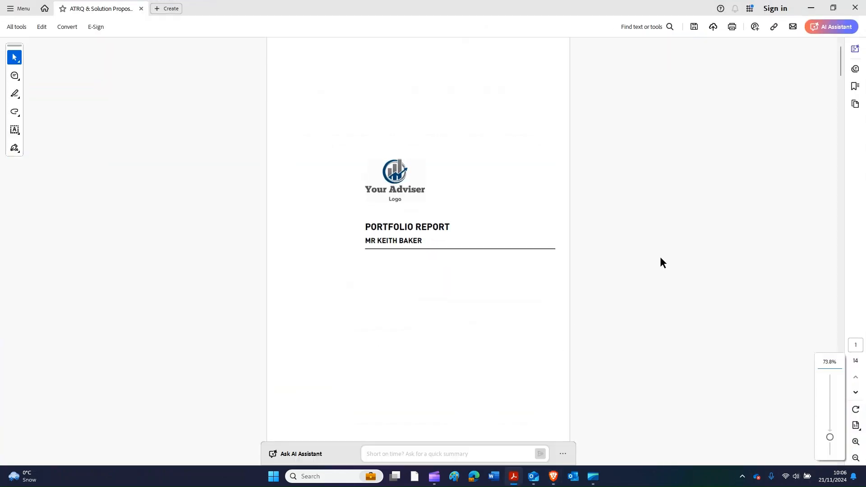
{"action": "scroll", "coordinate": [661, 259], "scroll_direction": "down", "scroll_amount": 2}
{"action": "left_click_drag", "start_coordinate": [840, 75], "coordinate": [828, 267]}
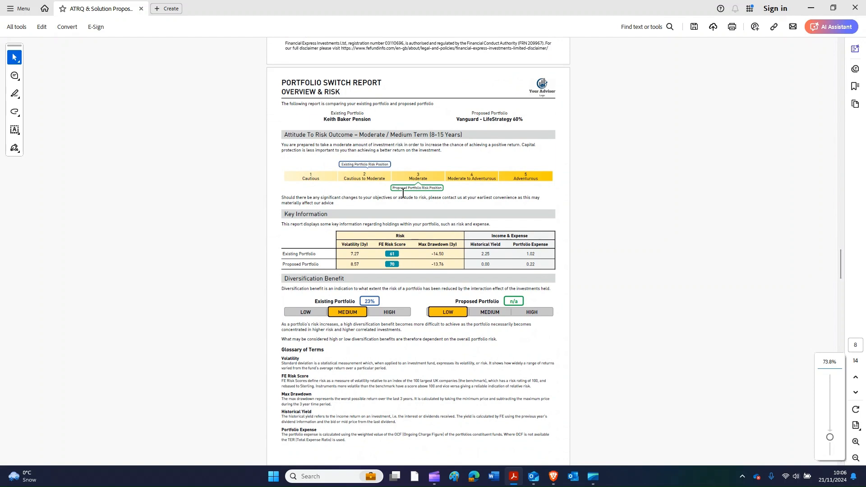
{"action": "double_click", "coordinate": [356, 164]}
{"action": "left_click", "coordinate": [407, 161]}
{"action": "left_click", "coordinate": [368, 155]}
{"action": "scroll", "coordinate": [437, 253], "scroll_direction": "down", "scroll_amount": 3}
Review the switch report's performance, asset allocation and holdings pages, through to the Vanguard LifeStrategy 60% Equity fund factsheet.
{"action": "scroll", "coordinate": [437, 254], "scroll_direction": "down", "scroll_amount": 19}
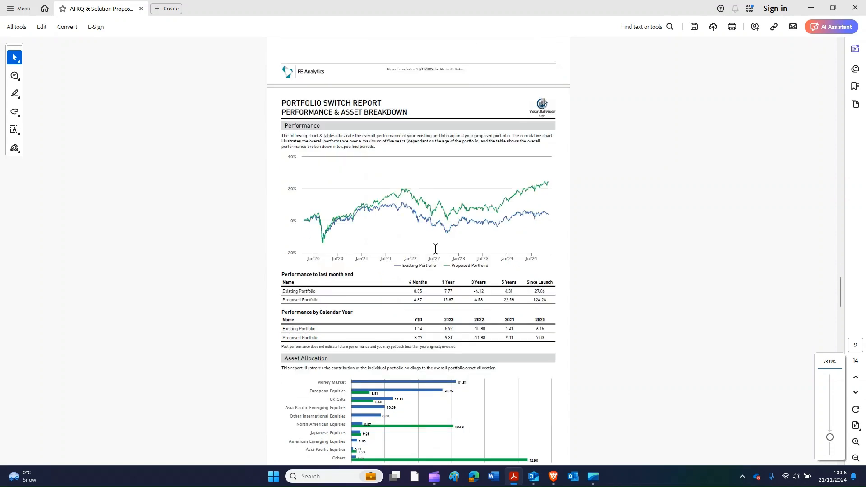
{"action": "scroll", "coordinate": [436, 249], "scroll_direction": "down", "scroll_amount": 12}
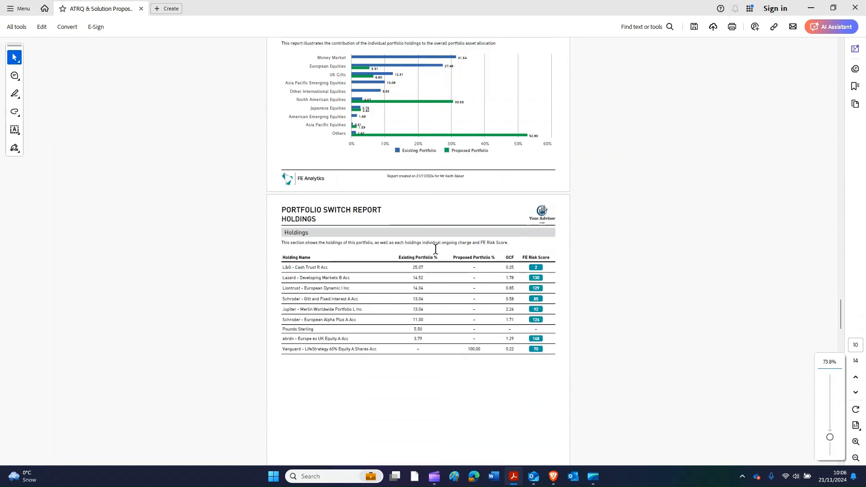
{"action": "left_click_drag", "start_coordinate": [306, 267], "coordinate": [306, 349]}
{"action": "double_click", "coordinate": [306, 349]}
{"action": "left_click", "coordinate": [294, 369]}
{"action": "scroll", "coordinate": [316, 357], "scroll_direction": "down", "scroll_amount": 20}
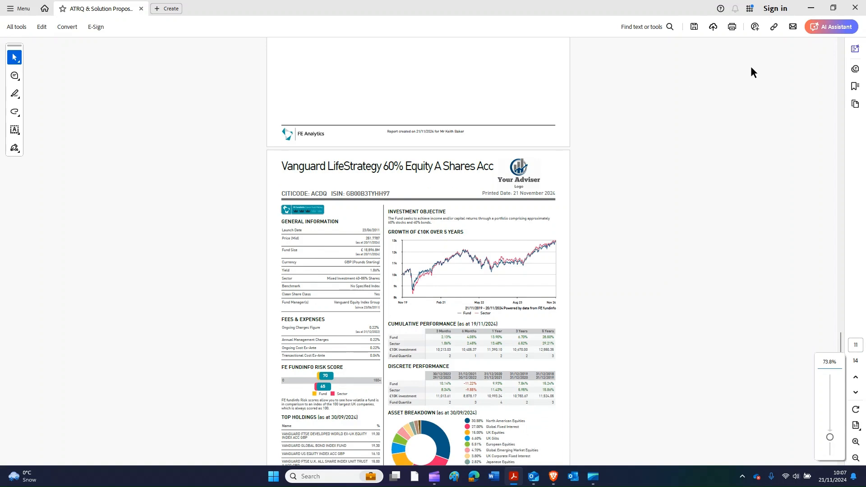
Close the ATRQ & Solution Proposal PDF without saving changes.
{"action": "left_click", "coordinate": [855, 7]}
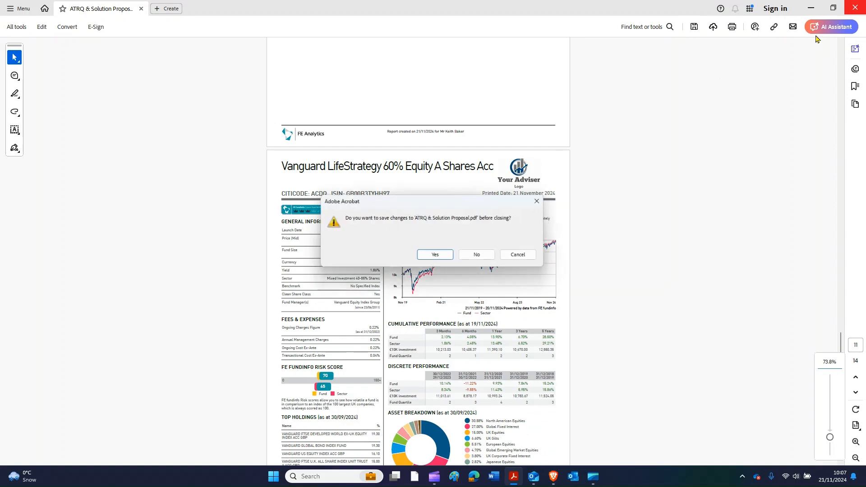
{"action": "left_click", "coordinate": [436, 256]}
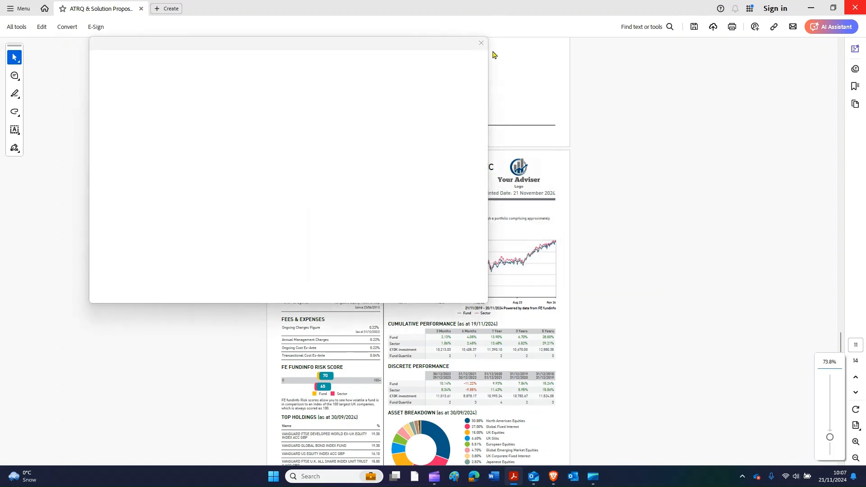
{"action": "left_click", "coordinate": [480, 44]}
{"action": "left_click", "coordinate": [860, 7]}
{"action": "left_click", "coordinate": [480, 256]}
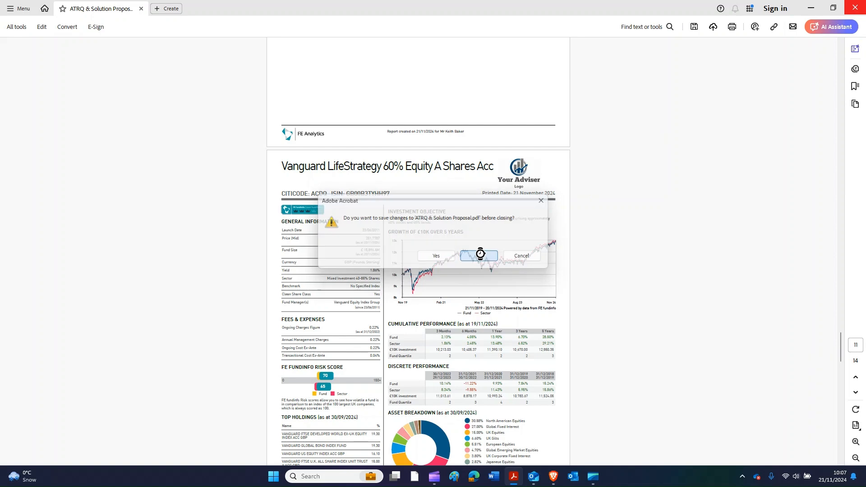
Return to CashCalc and prepare a new document for the client in Document Exchange, named New ATRQ with the description wrferergergerg.
{"action": "left_click", "coordinate": [143, 9]}
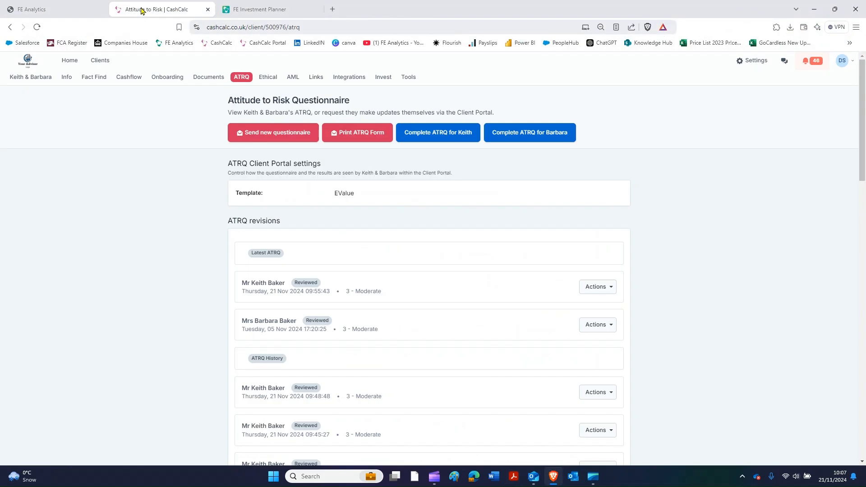
{"action": "left_click", "coordinate": [203, 77]}
{"action": "left_click", "coordinate": [255, 124]}
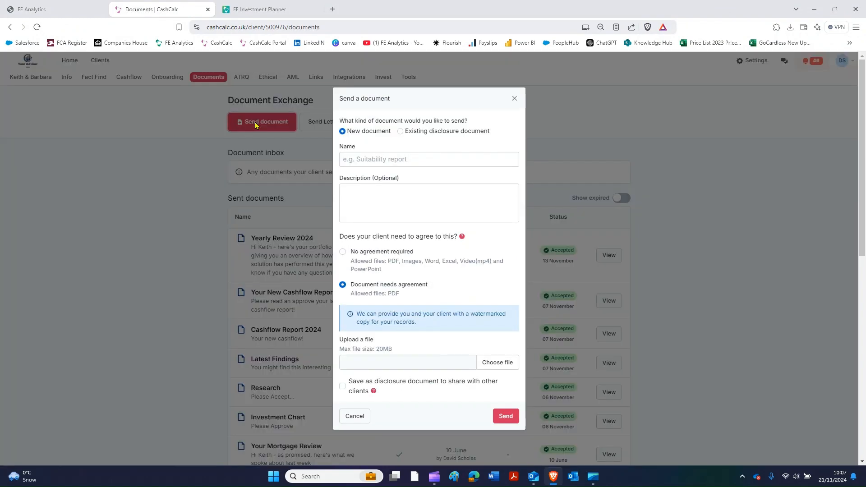
{"action": "left_click", "coordinate": [385, 161]}
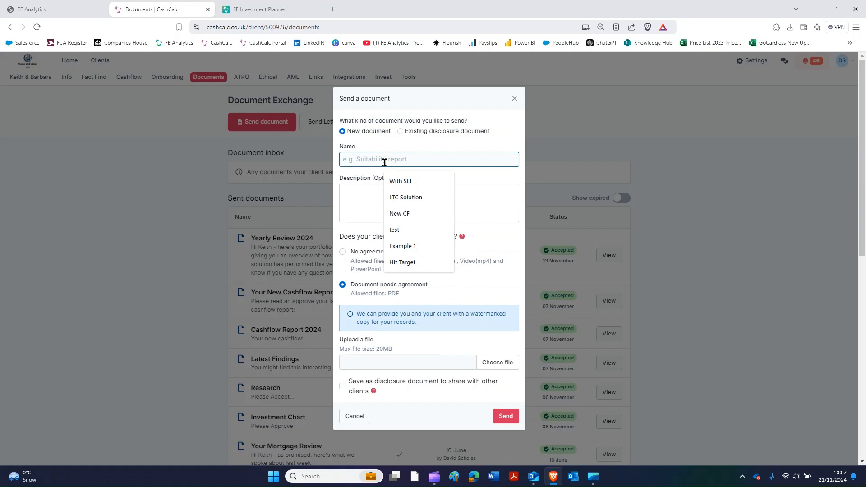
{"action": "type", "text": "New ATRQ"}
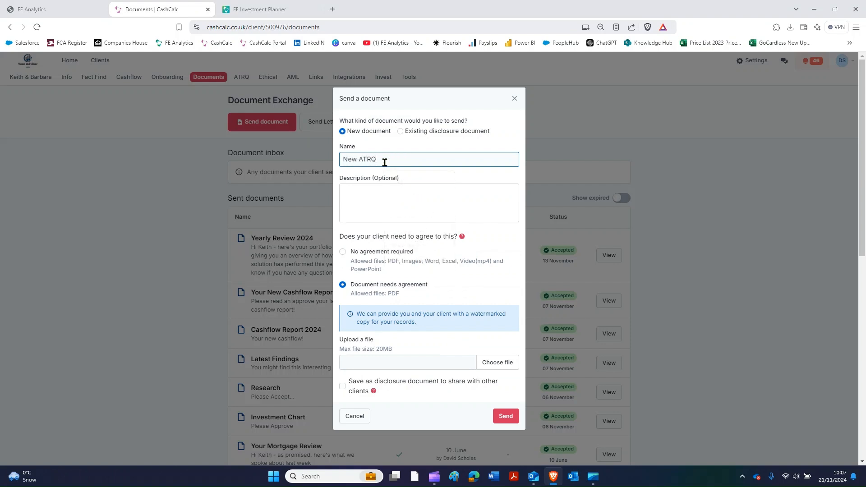
{"action": "left_click", "coordinate": [373, 198]}
{"action": "type", "text": "wrferergergerg"}
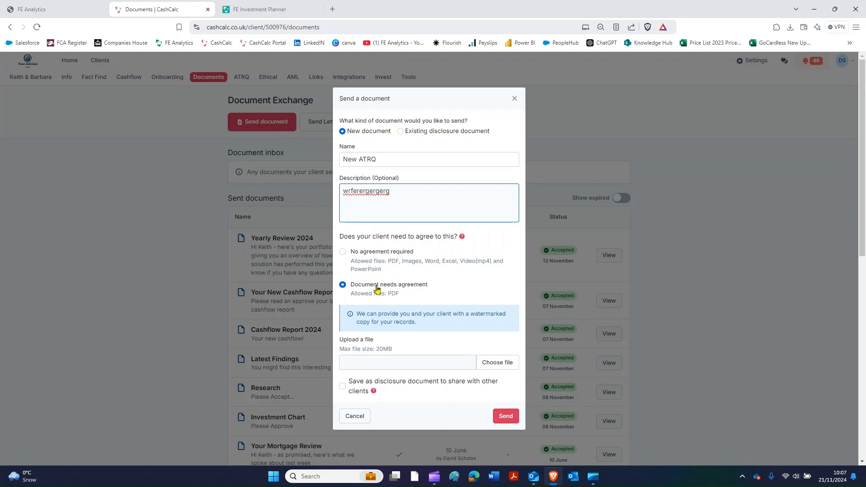
Attach ATRQ & Solution Proposal.pdf to the New ATRQ document and send it to the client for agreement.
{"action": "left_click", "coordinate": [498, 366]}
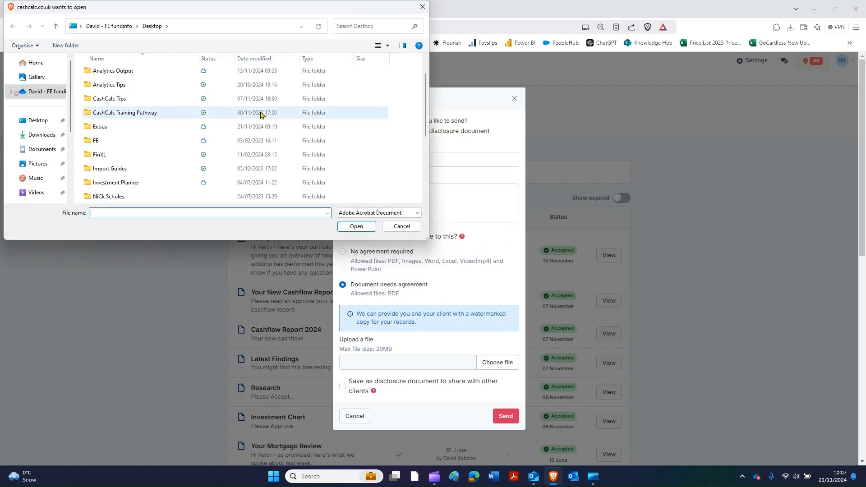
{"action": "double_click", "coordinate": [148, 129]}
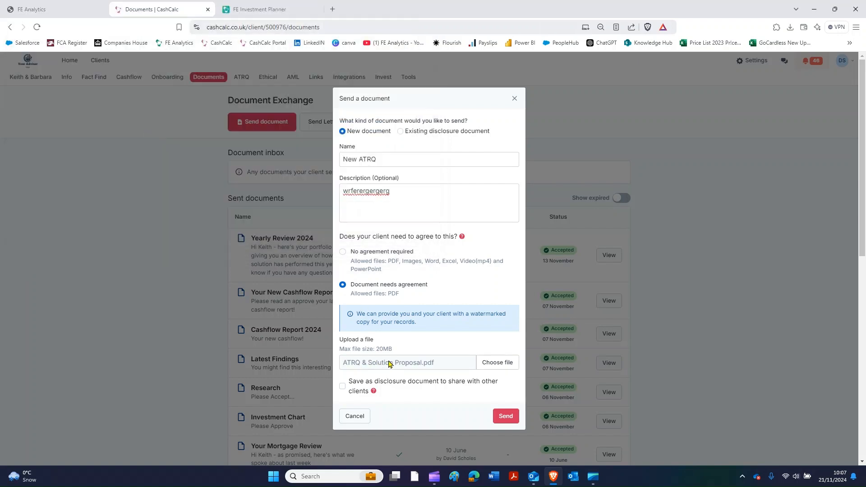
{"action": "left_click", "coordinate": [507, 418]}
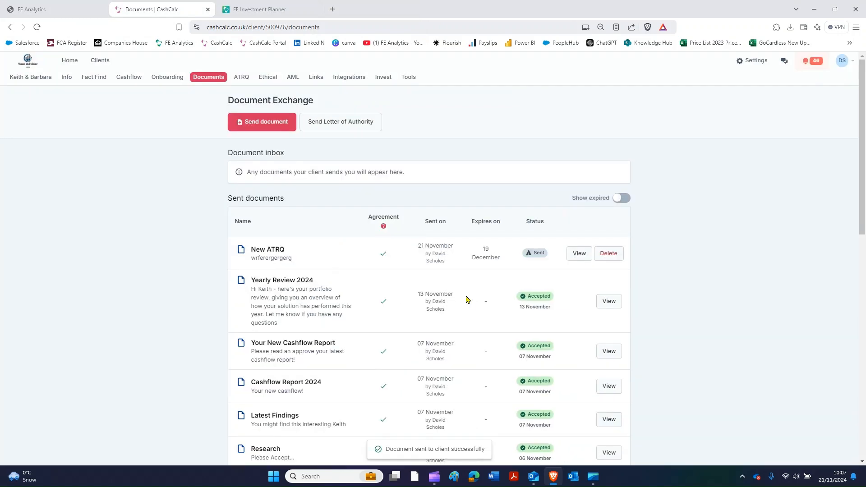
Open the CashCalc client portal in a new tab, check the shared files in My Documents, and return to the dashboard.
{"action": "left_click", "coordinate": [332, 9]}
{"action": "left_click", "coordinate": [271, 45]}
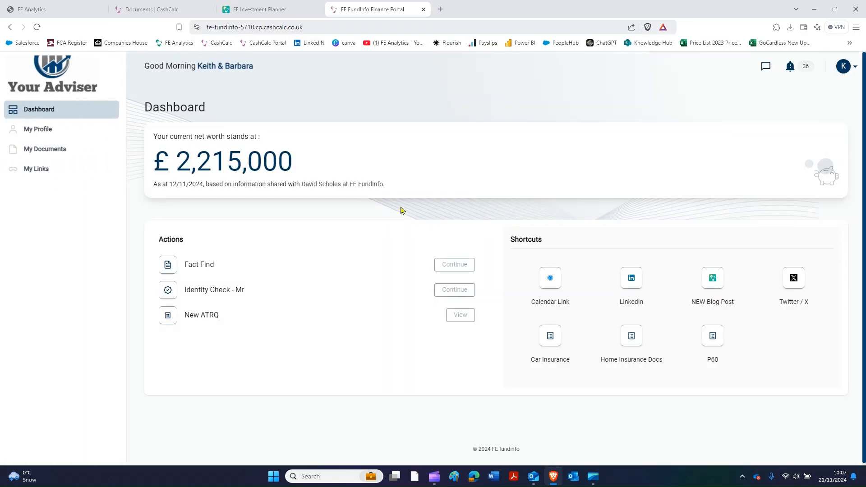
{"action": "left_click", "coordinate": [41, 152]}
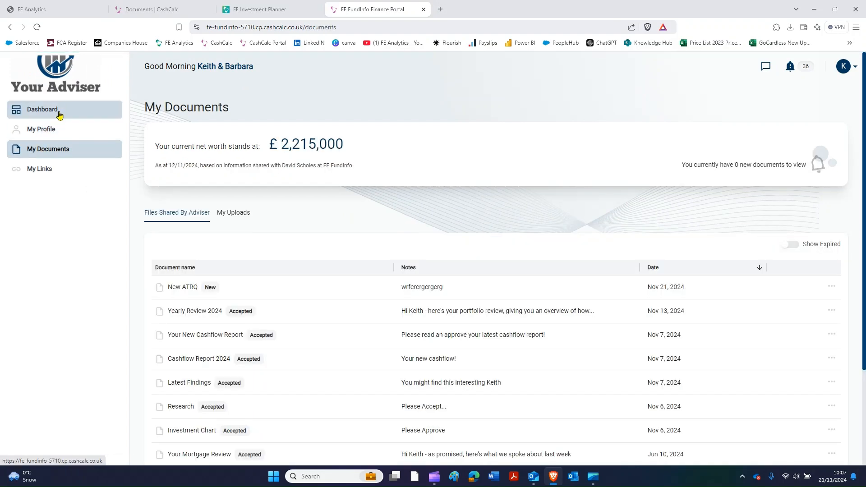
{"action": "left_click", "coordinate": [60, 114]}
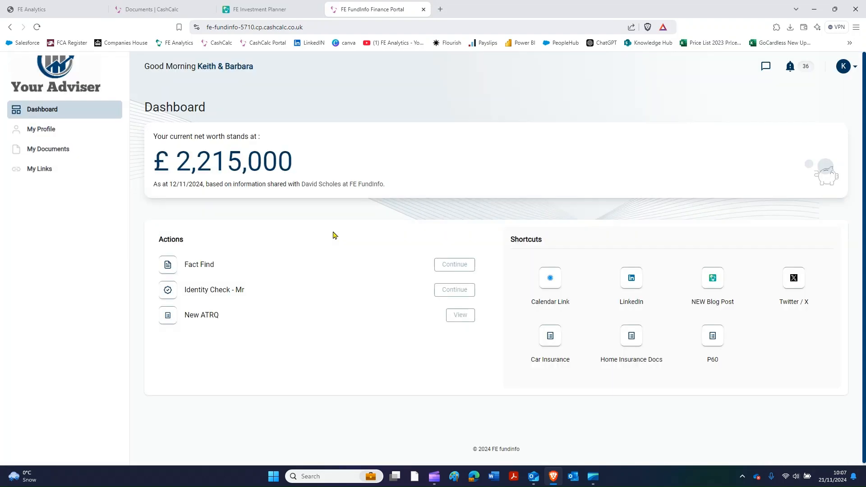
View the New ATRQ document from the dashboard actions, confirm it has been read and understood, and accept the agreement.
{"action": "left_click", "coordinate": [460, 318]}
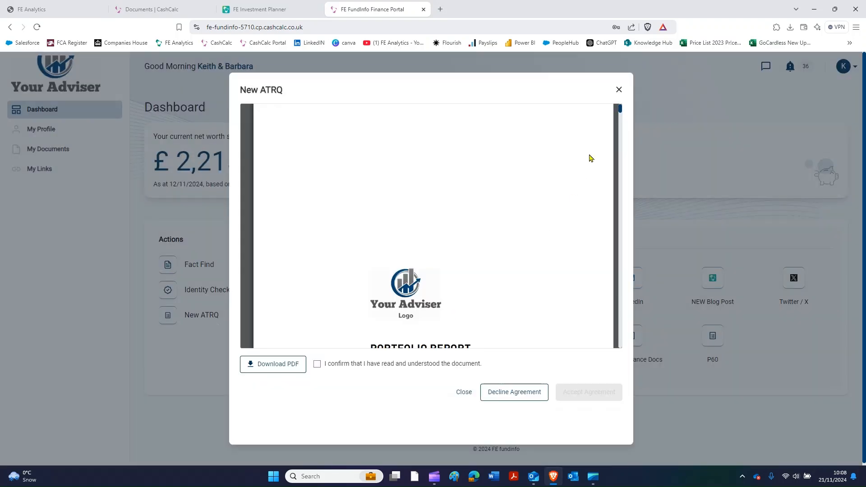
{"action": "left_click_drag", "start_coordinate": [620, 109], "coordinate": [620, 155]}
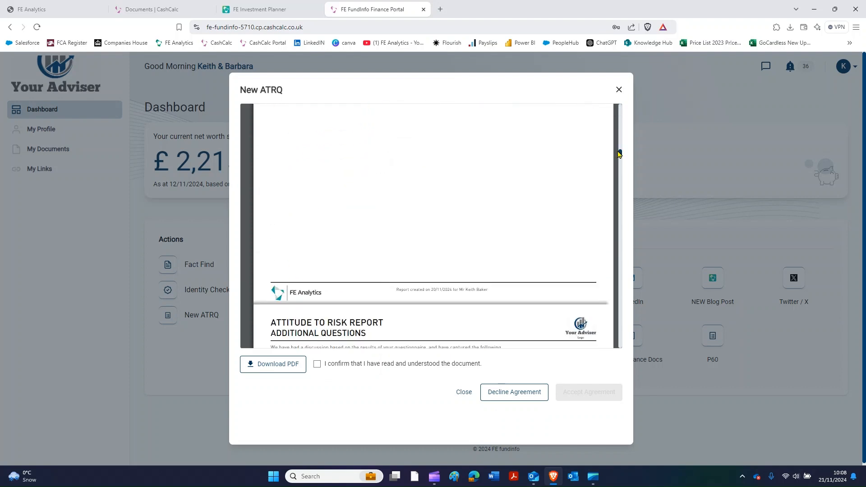
{"action": "left_click", "coordinate": [318, 365]}
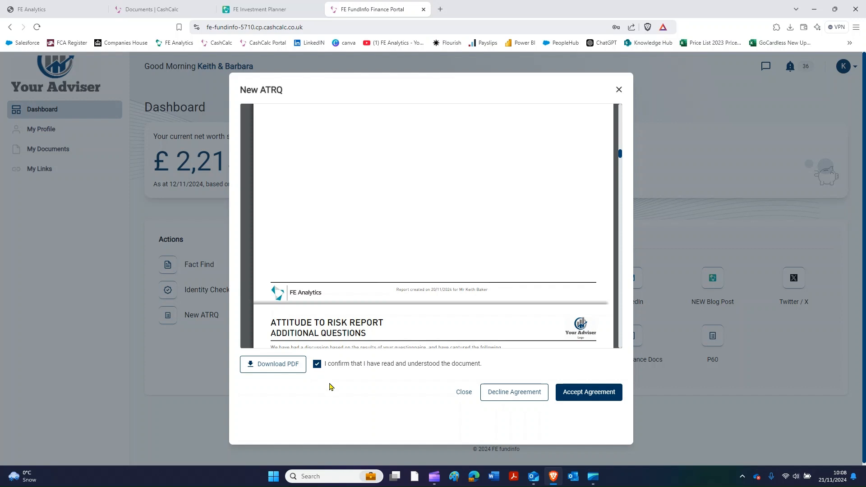
{"action": "left_click", "coordinate": [589, 396]}
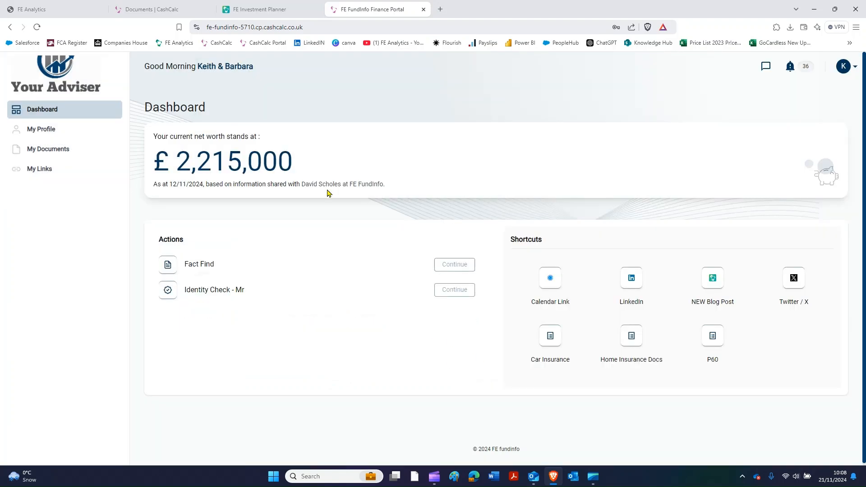
Go back to the adviser's CashCalc Documents page, reload it, view the New ATRQ document the client received, and close it.
{"action": "left_click", "coordinate": [166, 13]}
{"action": "left_click", "coordinate": [207, 79]}
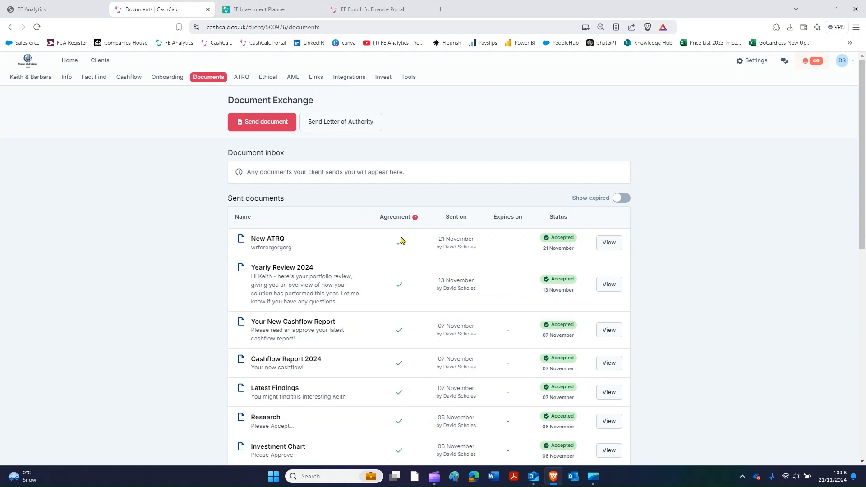
{"action": "left_click", "coordinate": [609, 243]}
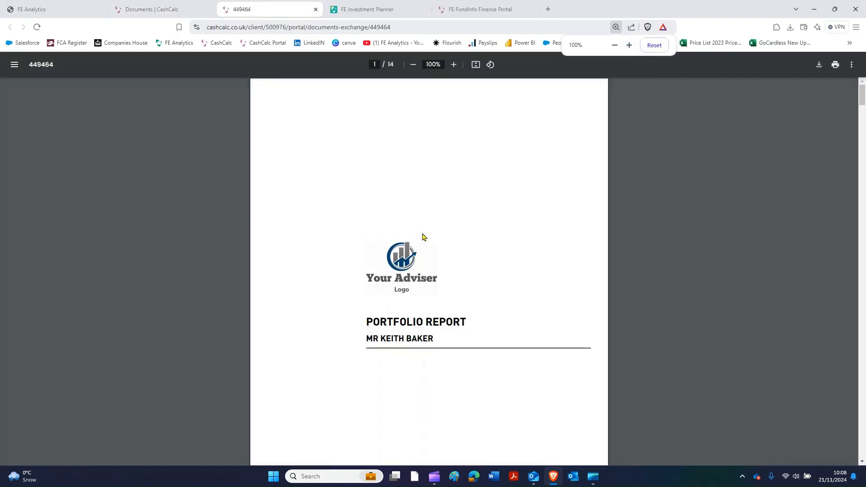
{"action": "scroll", "coordinate": [422, 236], "scroll_direction": "down", "scroll_amount": 10}
{"action": "scroll", "coordinate": [422, 236], "scroll_direction": "down", "scroll_amount": 15}
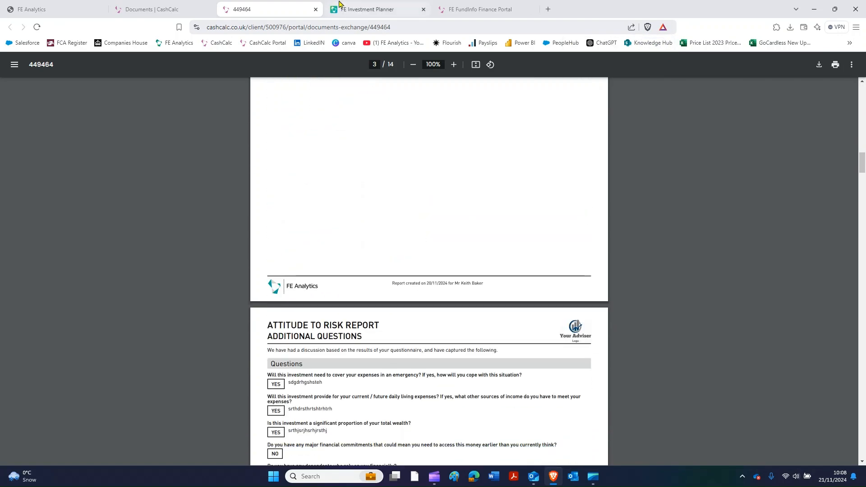
{"action": "left_click", "coordinate": [316, 9]}
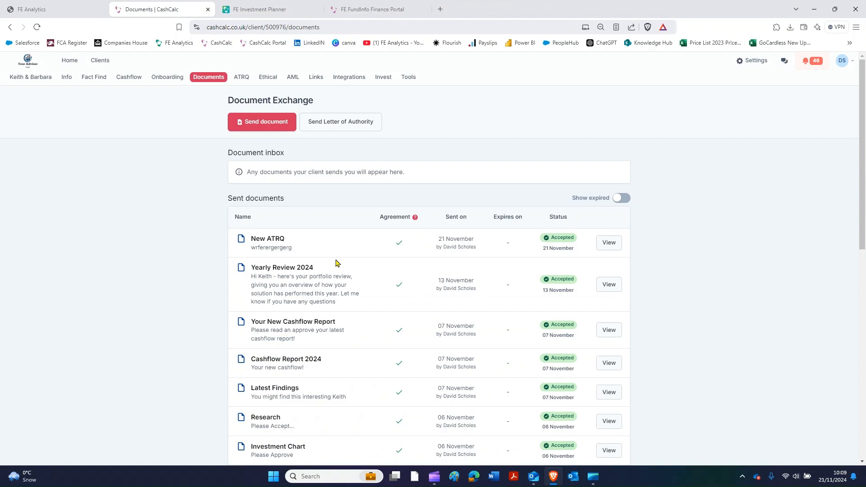
Switch to FE Analytics and open the Contact Us details for customer support.
{"action": "left_click", "coordinate": [62, 12]}
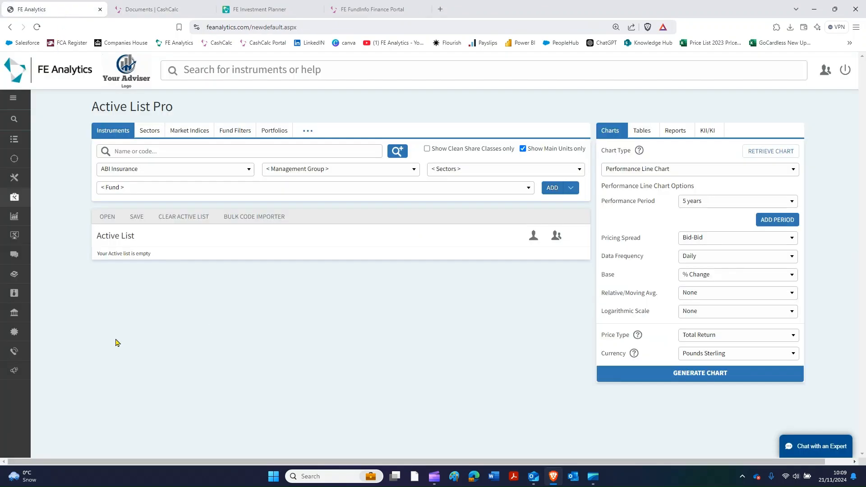
{"action": "mouse_move", "coordinate": [25, 390]}
{"action": "scroll", "coordinate": [42, 378], "scroll_direction": "down", "scroll_amount": 2}
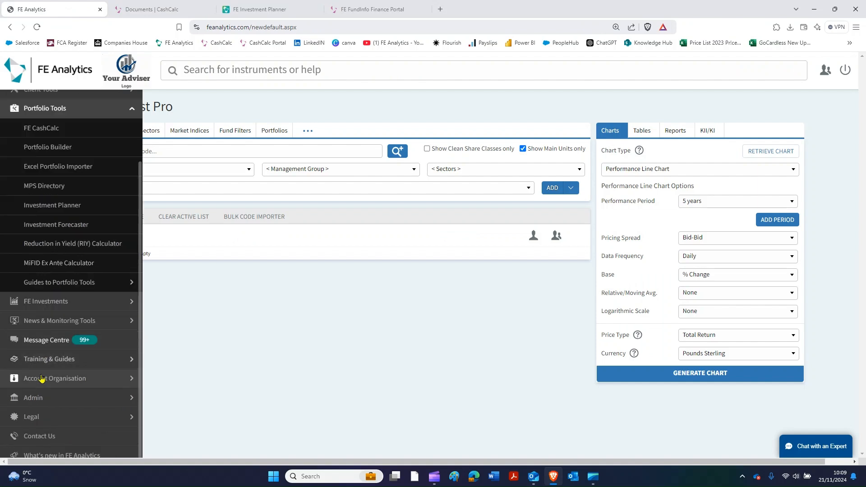
{"action": "left_click", "coordinate": [40, 440]}
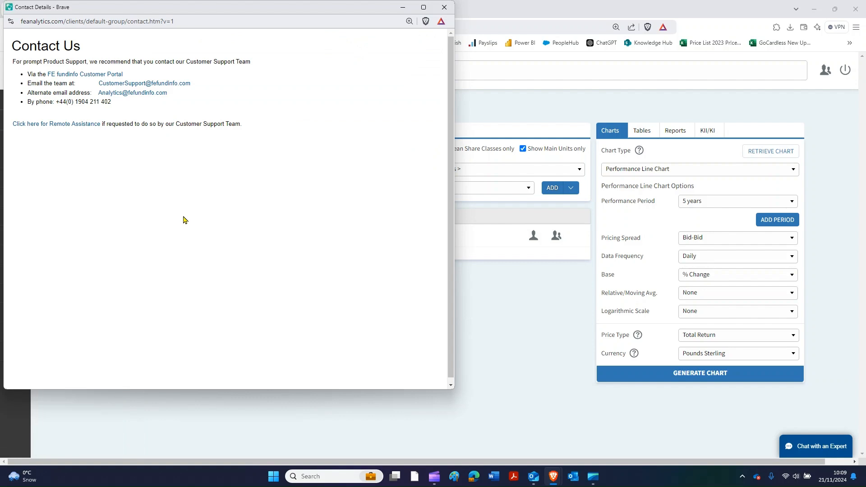